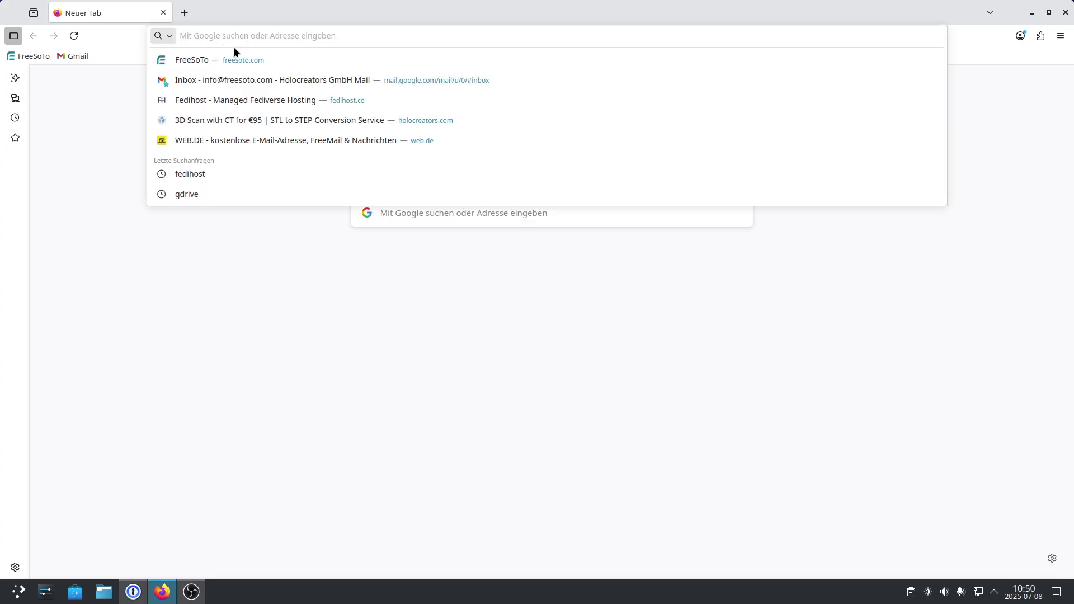
Step: Go to fedihost.co and start a new Peertube instance on the Peertube 0 plan
type("fedihost.co/")
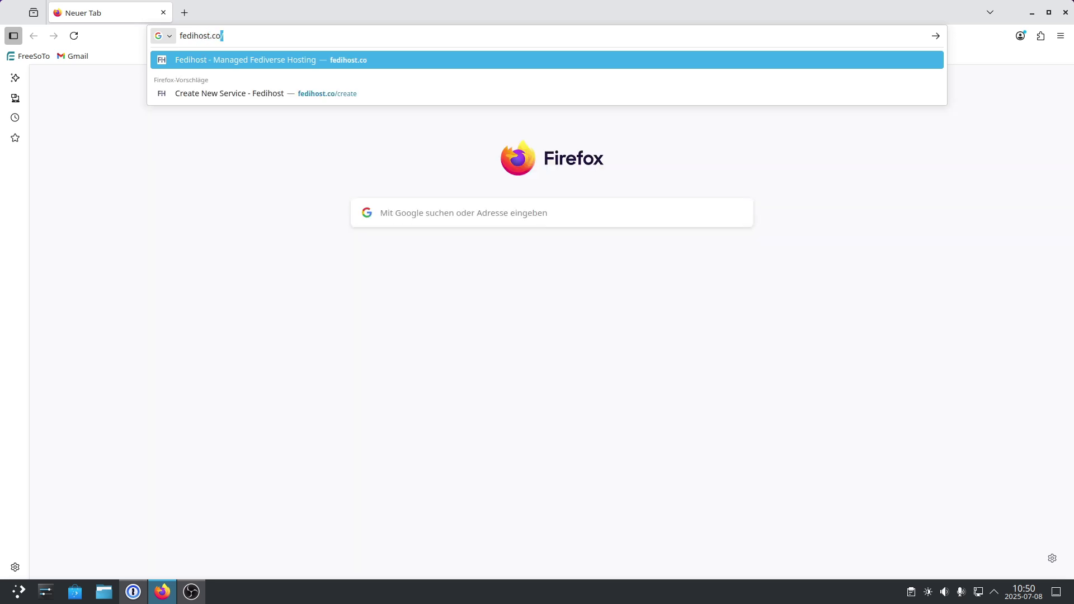
key("Return")
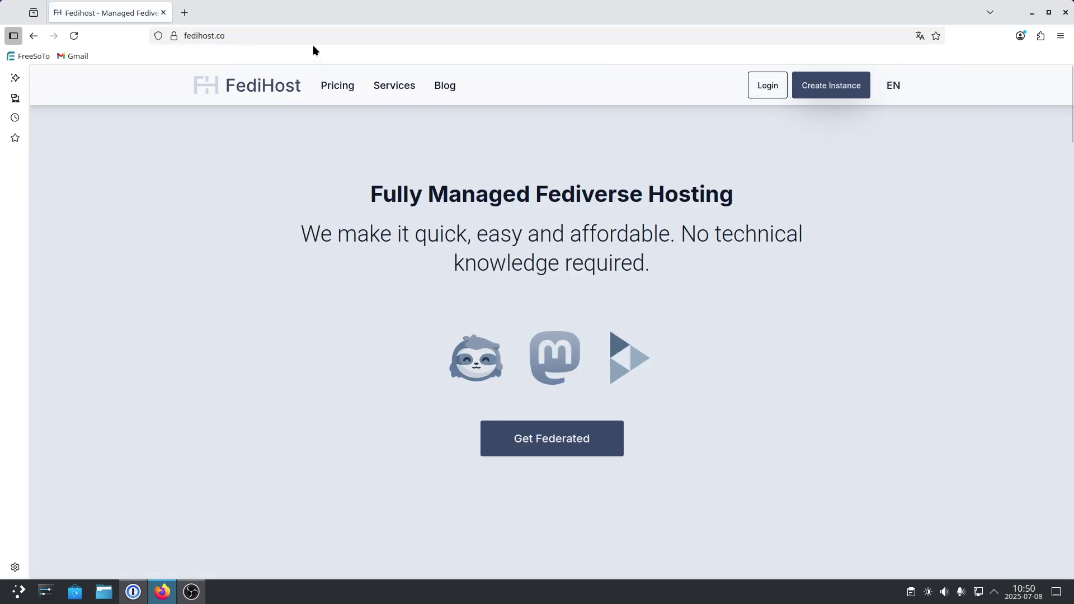
left_click(837, 90)
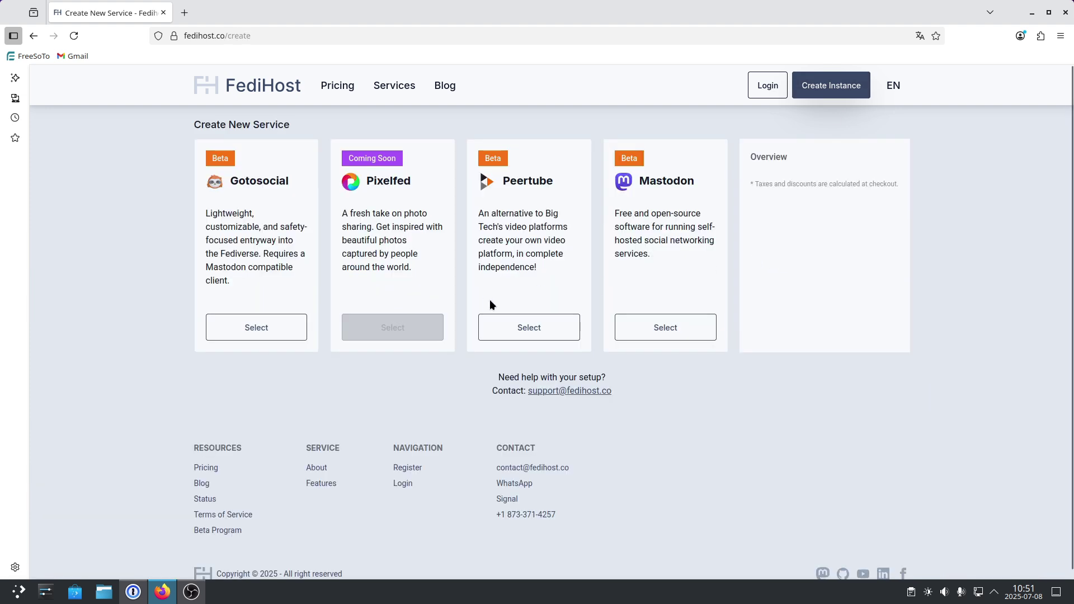
left_click(530, 327)
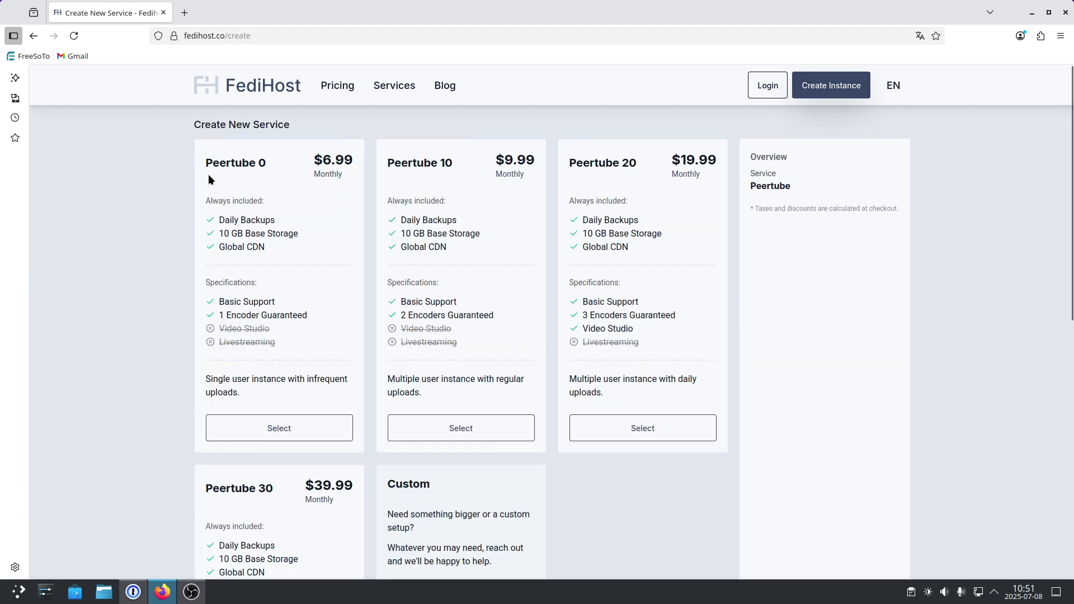
left_click(271, 432)
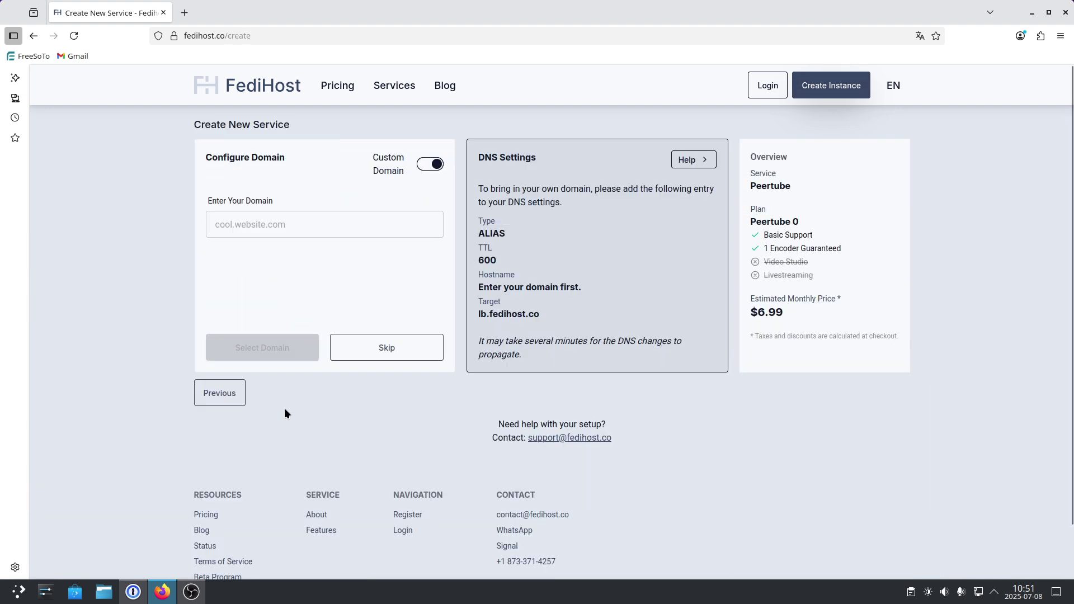
Step: Use the subdomain snowlightfinal.fedihost.io instead of a custom domain and begin entering the sign-up e-mail
left_click(430, 165)
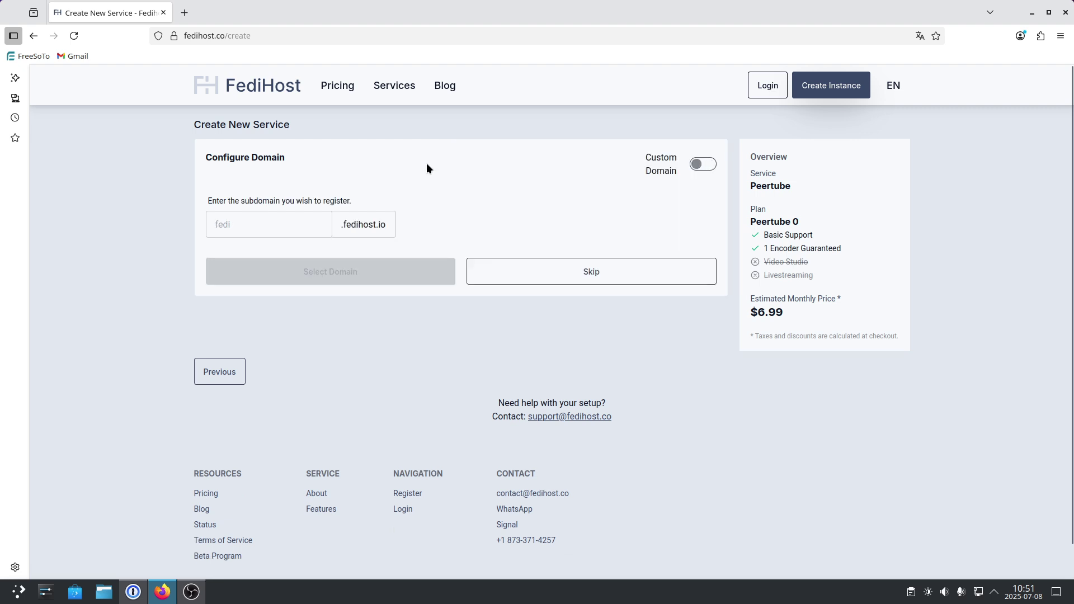
left_click(251, 221)
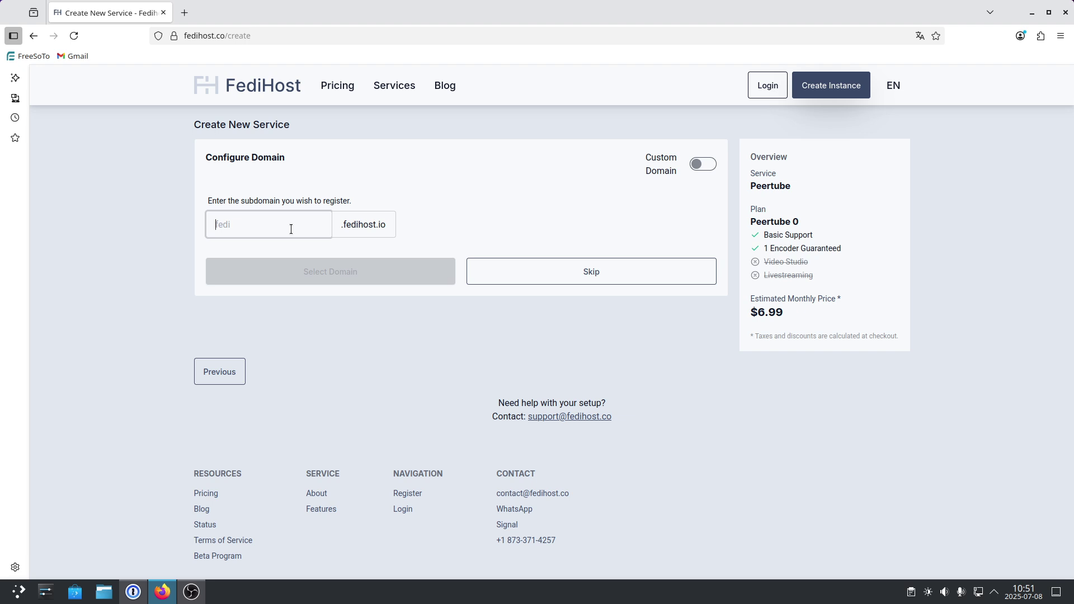
type("sn")
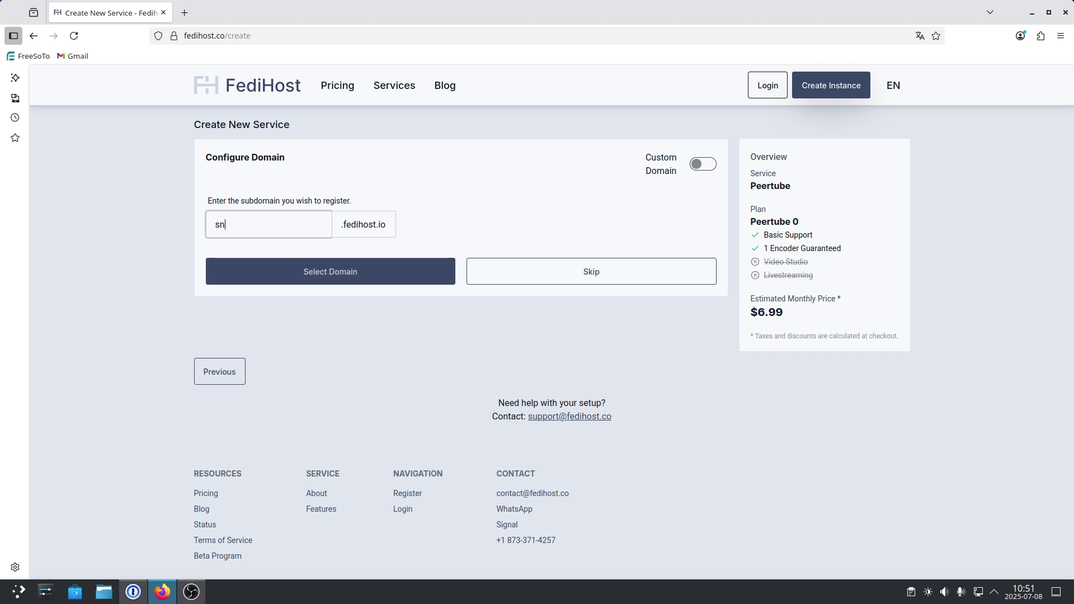
type("owlightfinal")
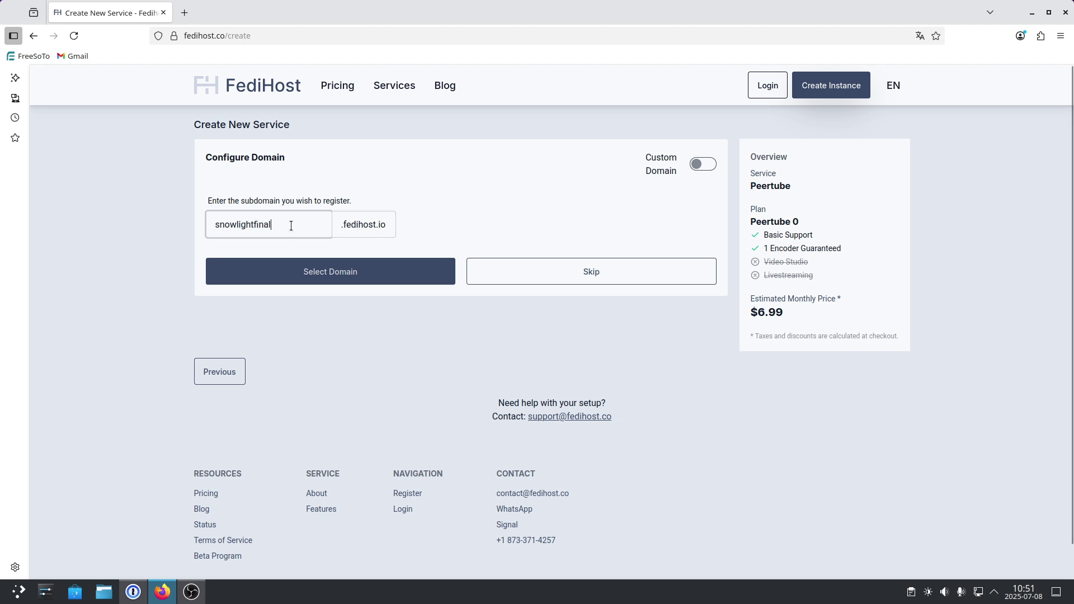
left_click(299, 272)
left_click(402, 334)
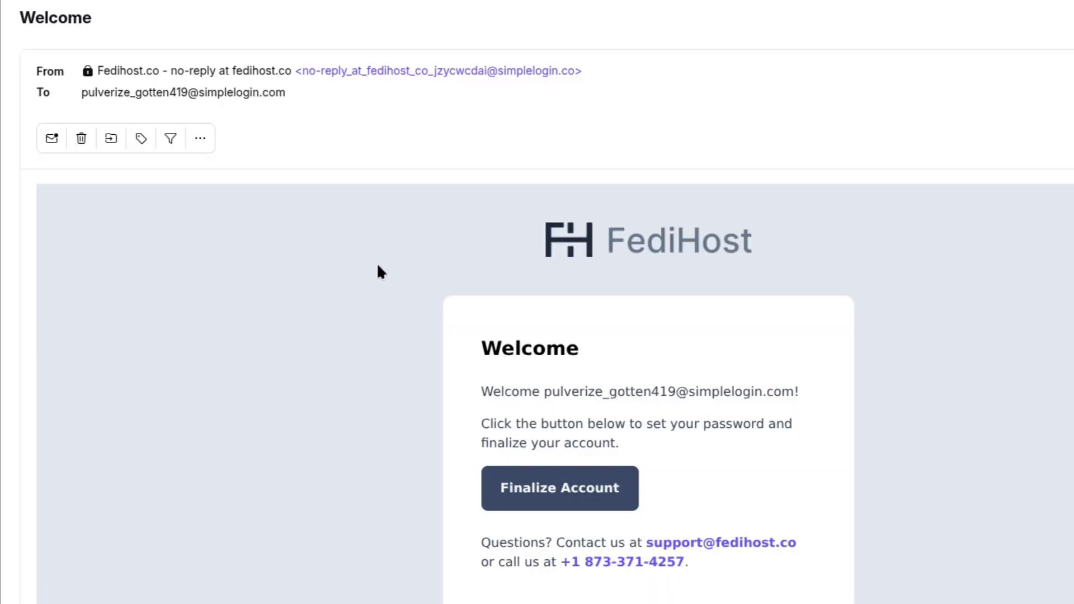
Step: Follow the welcome e-mail's finalization link and save a new account password
scroll(376, 271, "down", 1)
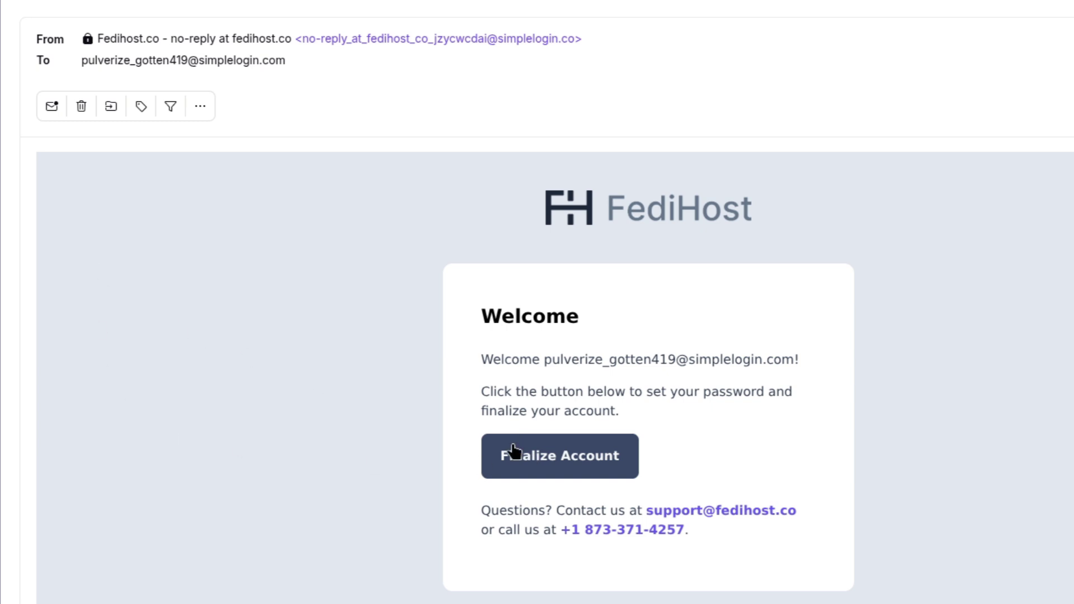
left_click(534, 463)
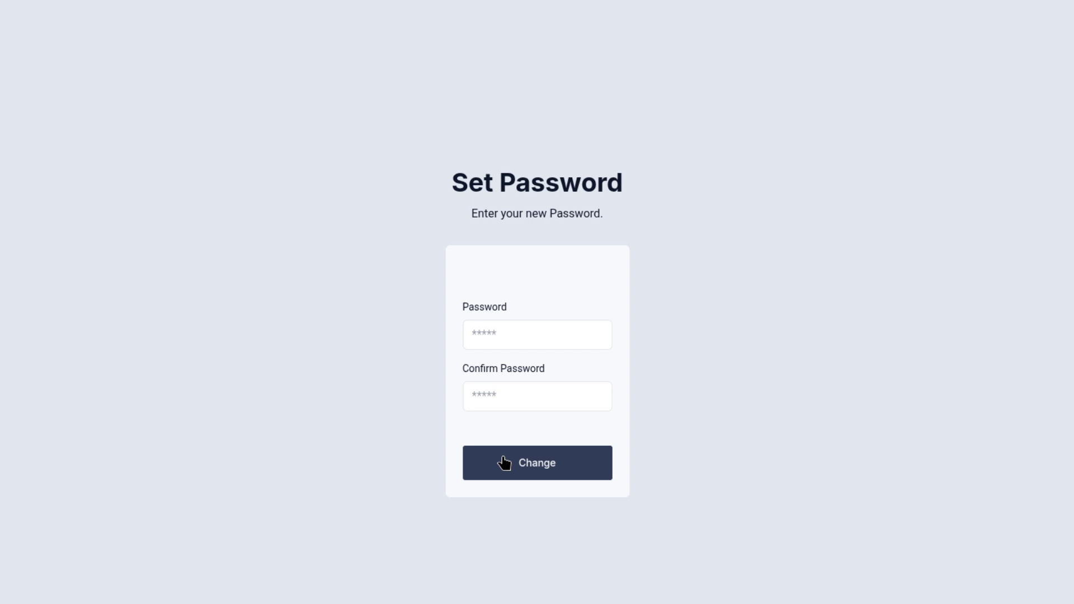
left_click(555, 464)
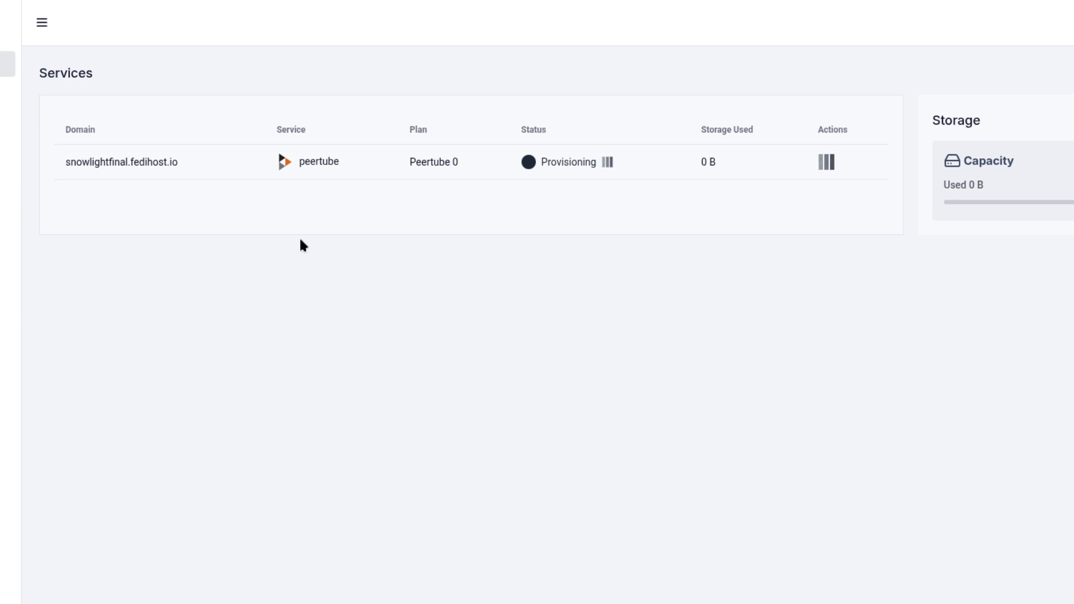
Step: Check the snowlightfinal.fedihost.io domain and find the root username in the service details
left_click_drag(63, 159, 194, 157)
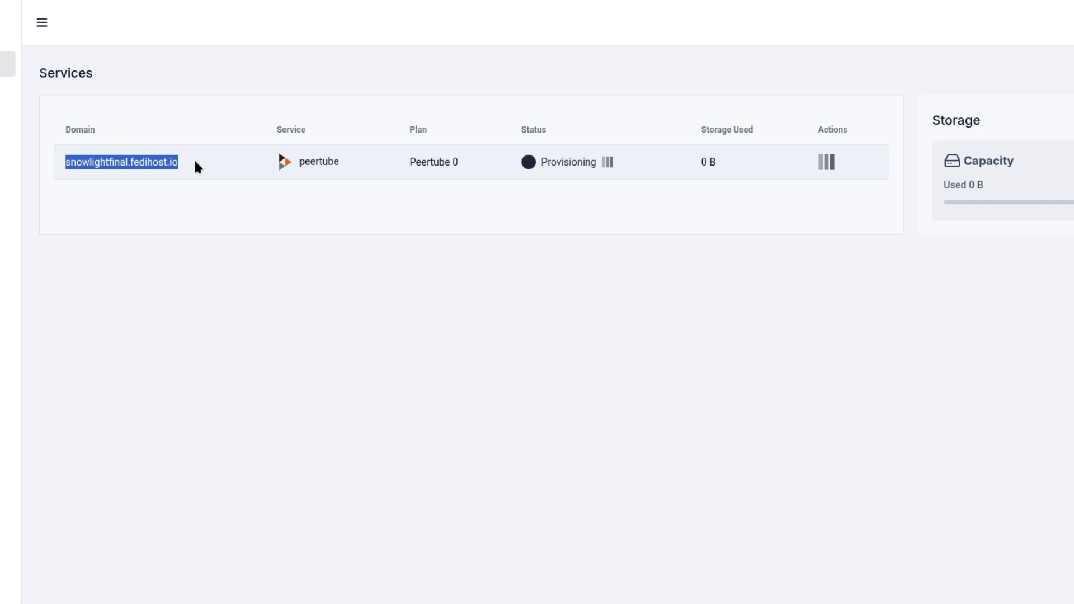
left_click(270, 239)
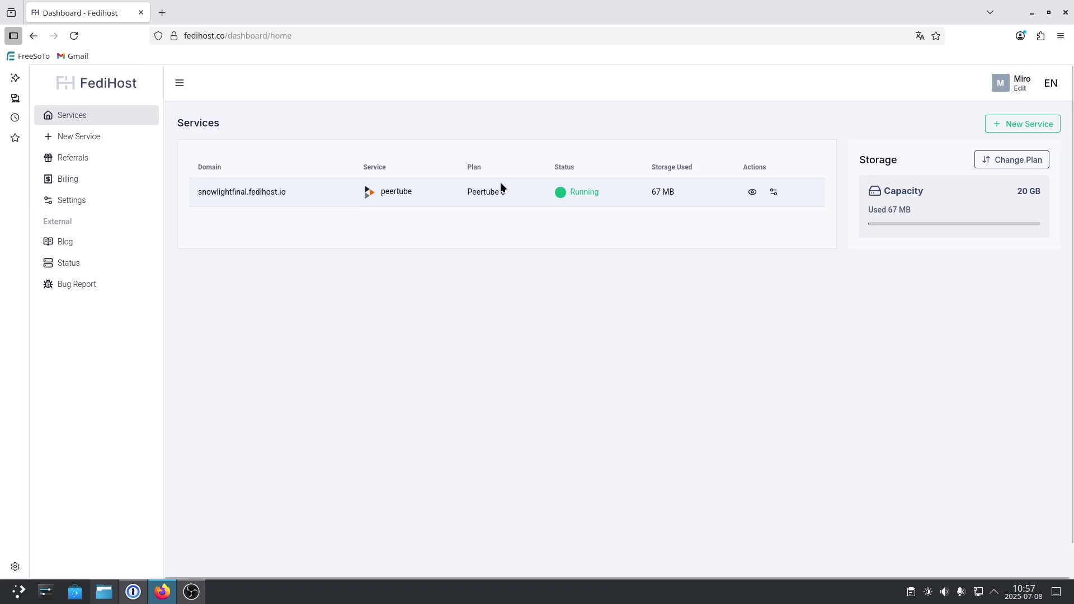
left_click(772, 193)
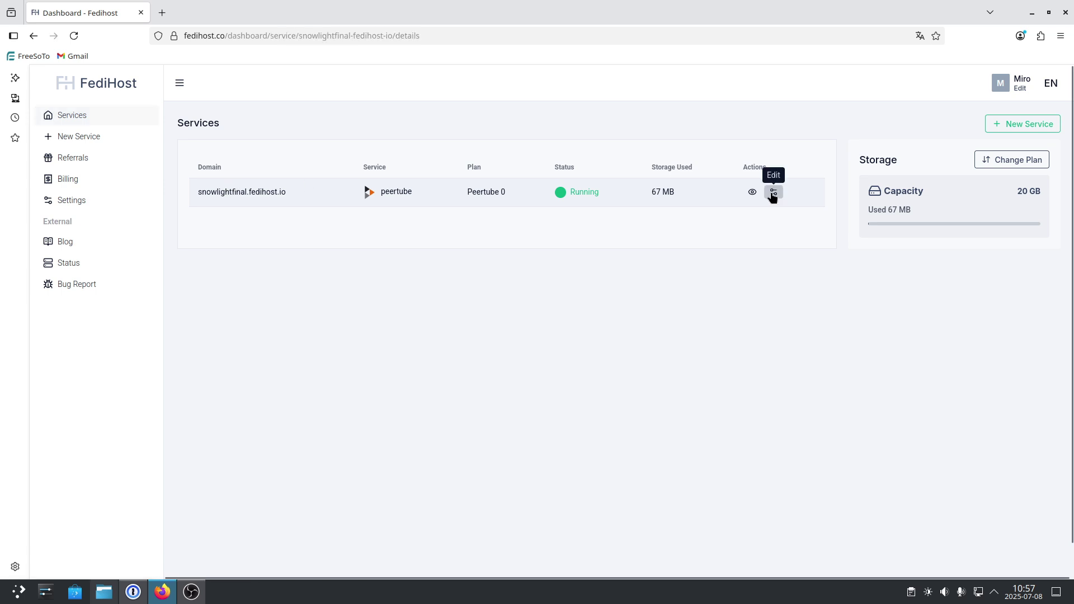
left_click_drag(213, 229, 176, 231)
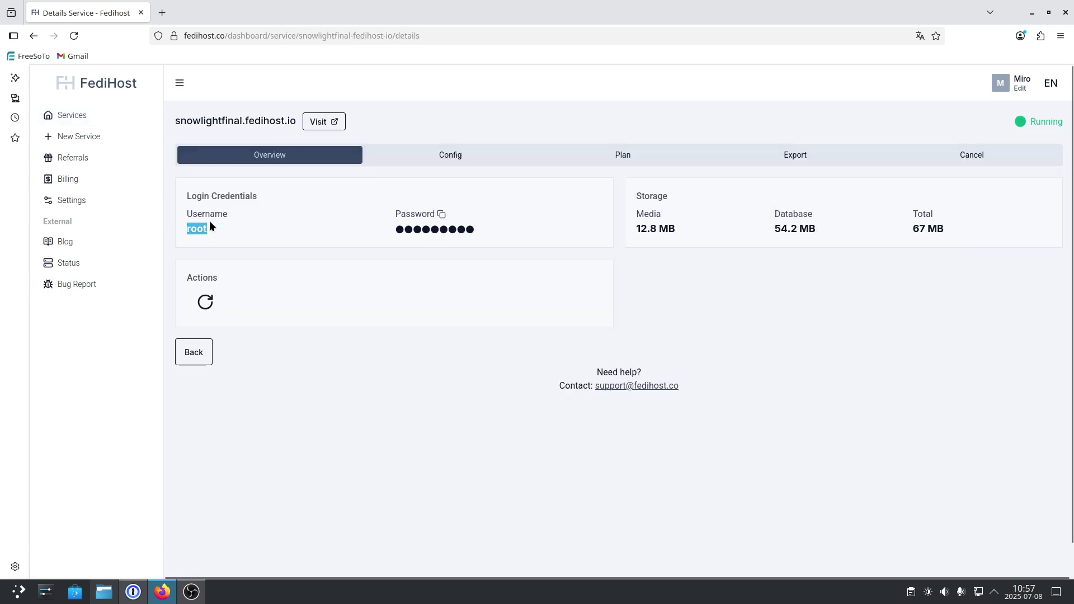
double_click(201, 229)
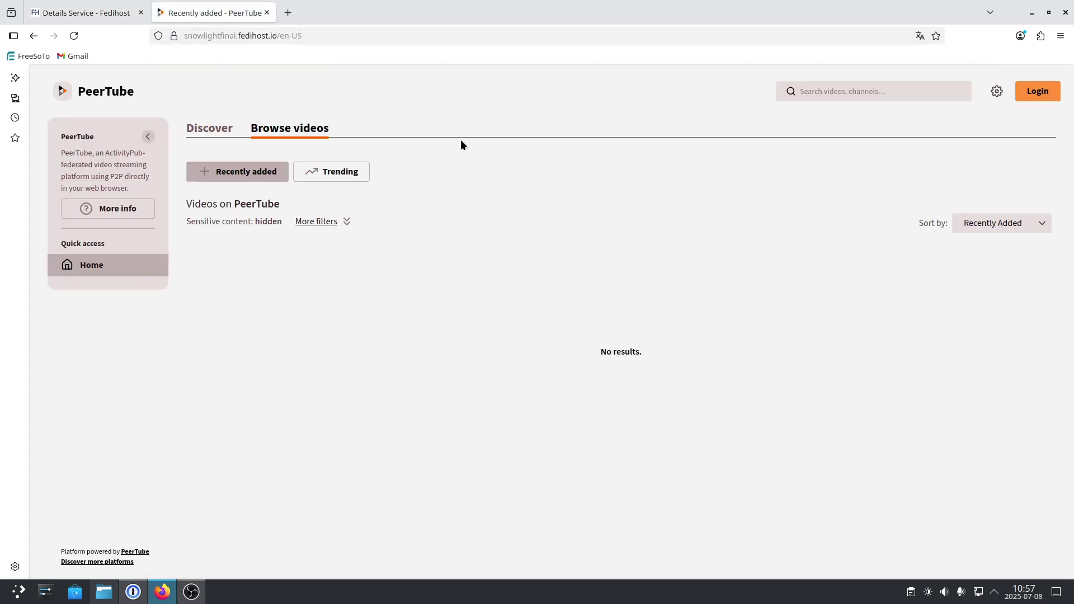
Step: Sign in to PeerTube as root using the password copied from FediHost's service details
left_click(1038, 95)
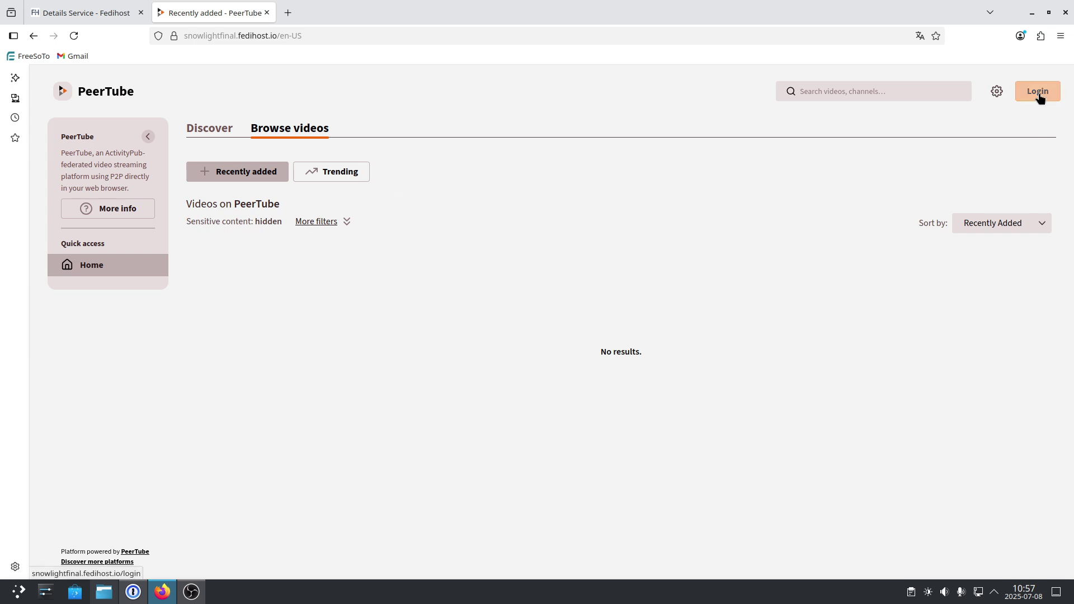
left_click(243, 304)
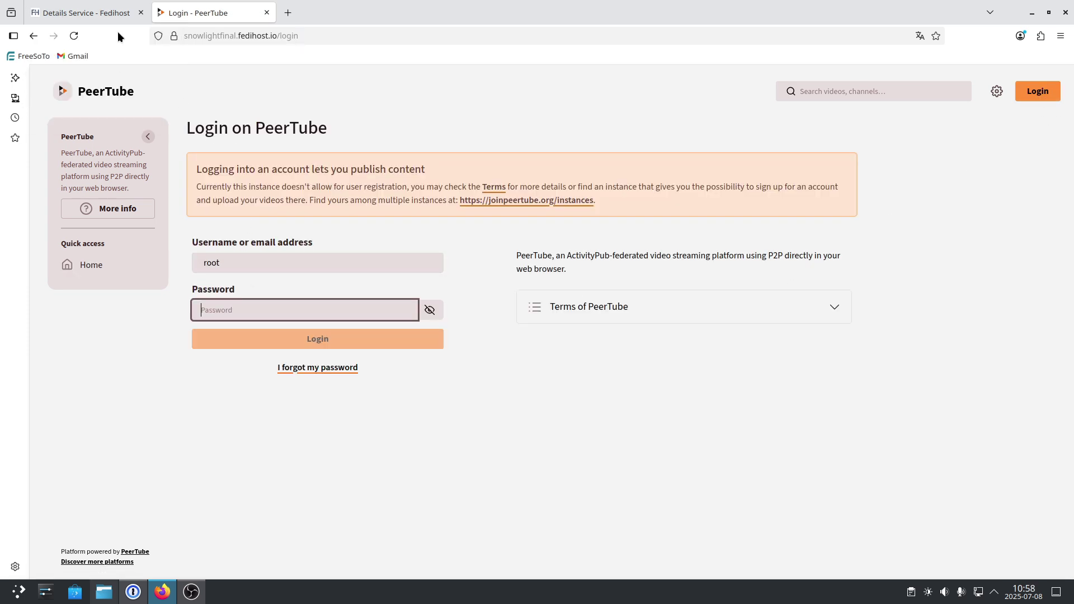
left_click(86, 13)
left_click(442, 215)
left_click(234, 14)
key("ctrl+v")
left_click(325, 341)
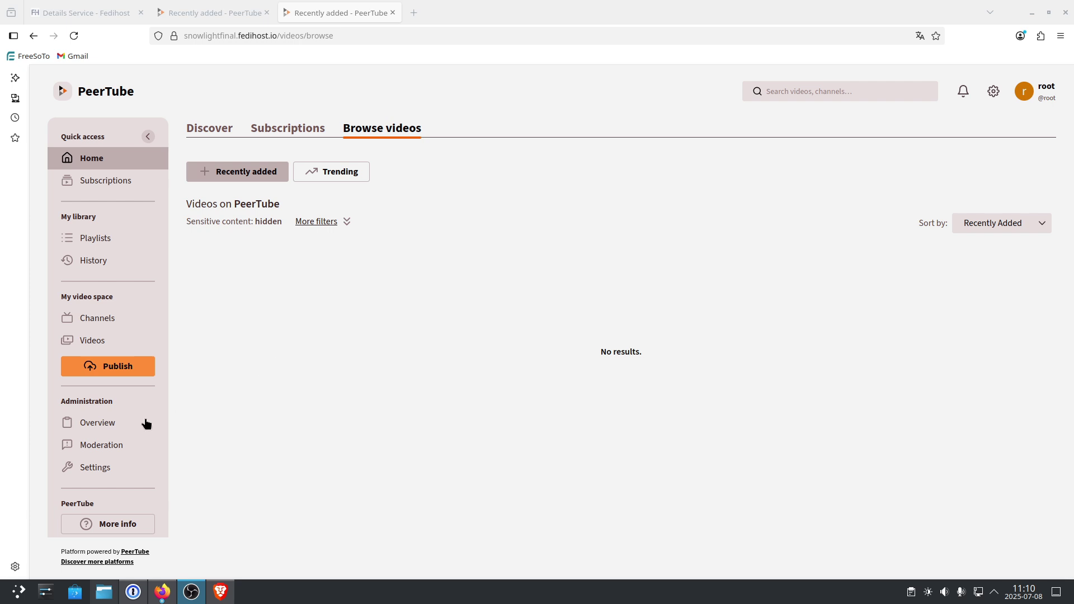
Step: Start a new user in Administration with username 'swann' and channel 'swann_channel'
left_click(98, 427)
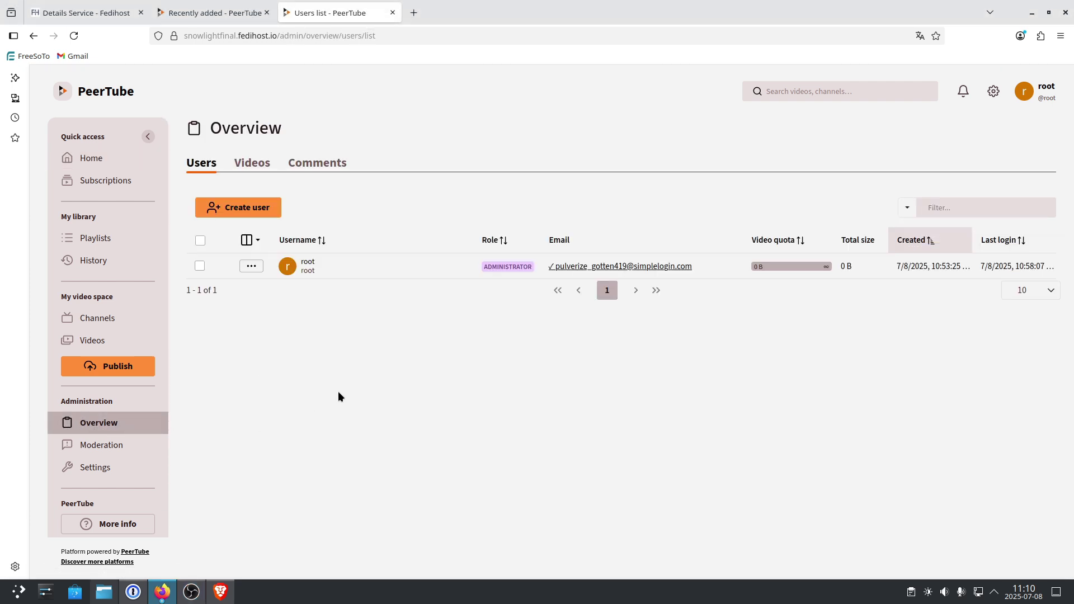
left_click(267, 210)
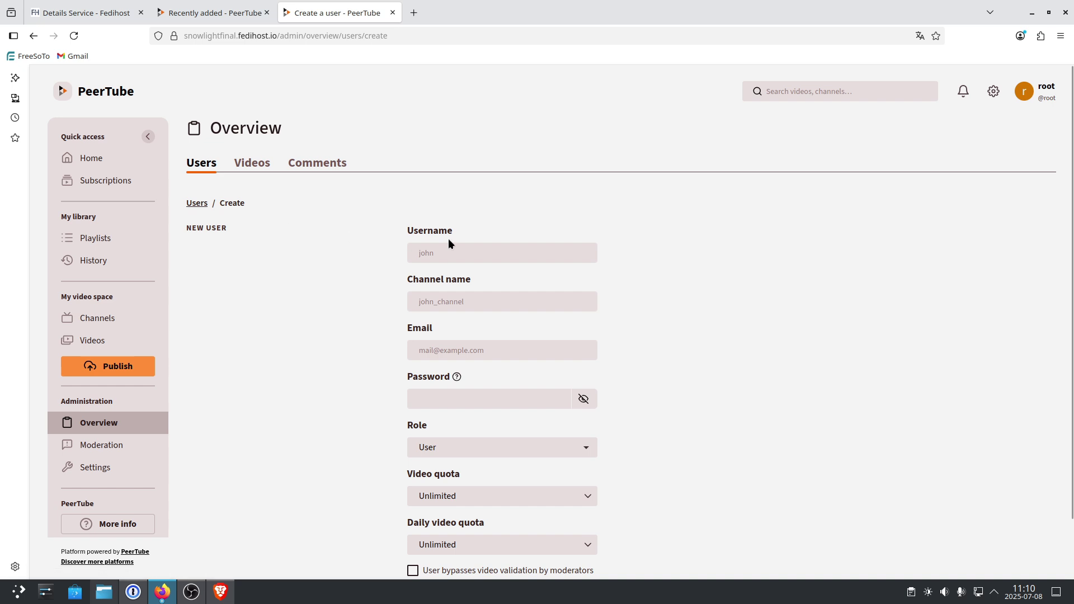
left_click(449, 257)
type("swann")
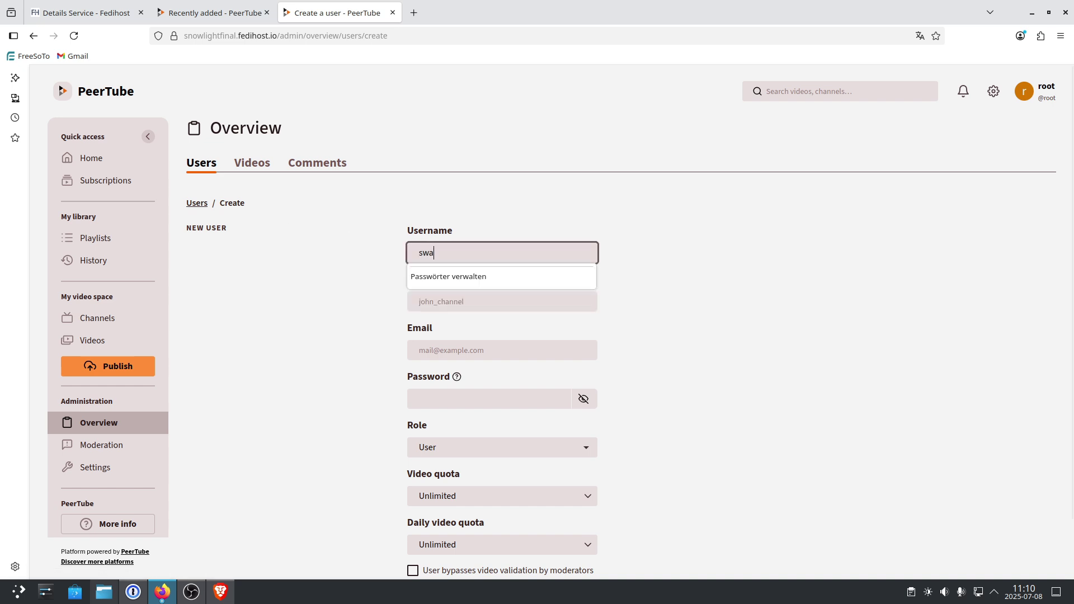
left_click(443, 303)
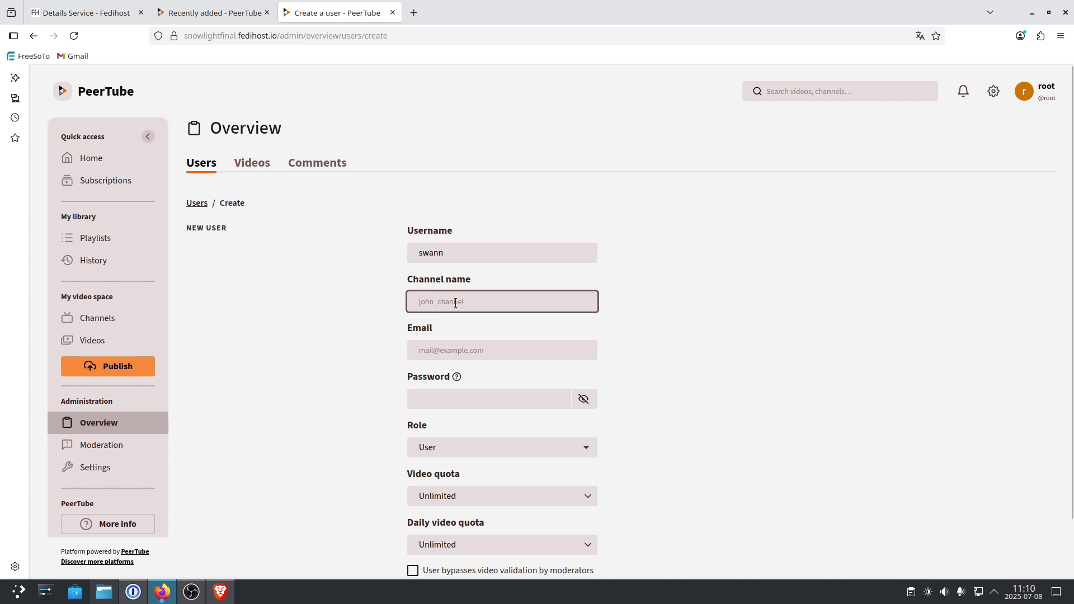
type("swann_")
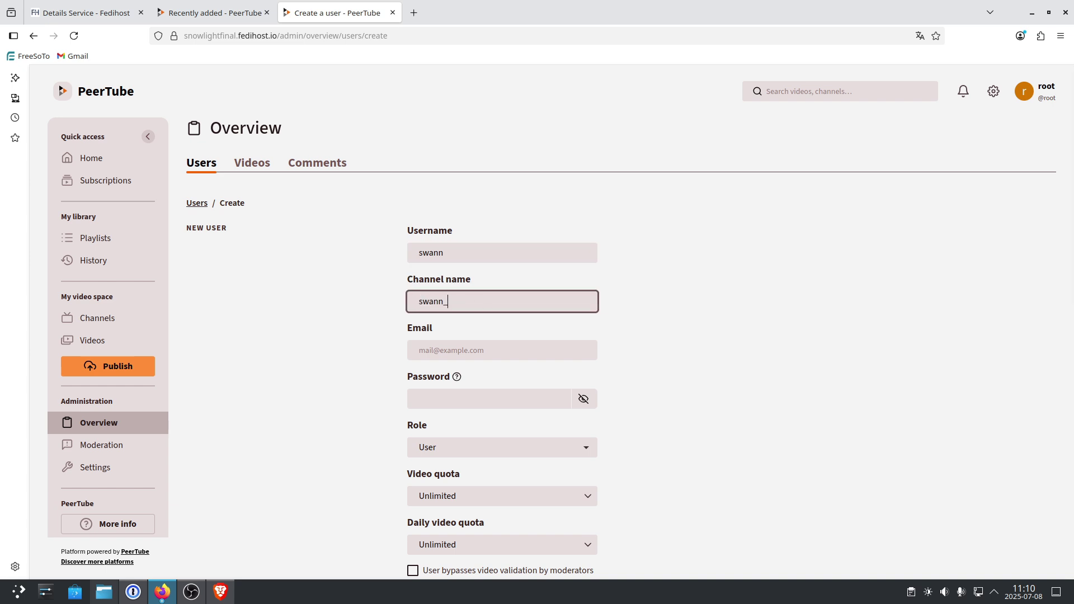
type("channel")
Step: Paste in the user's e-mail address and password, then create the user
key("Tab")
key("ctrl+v")
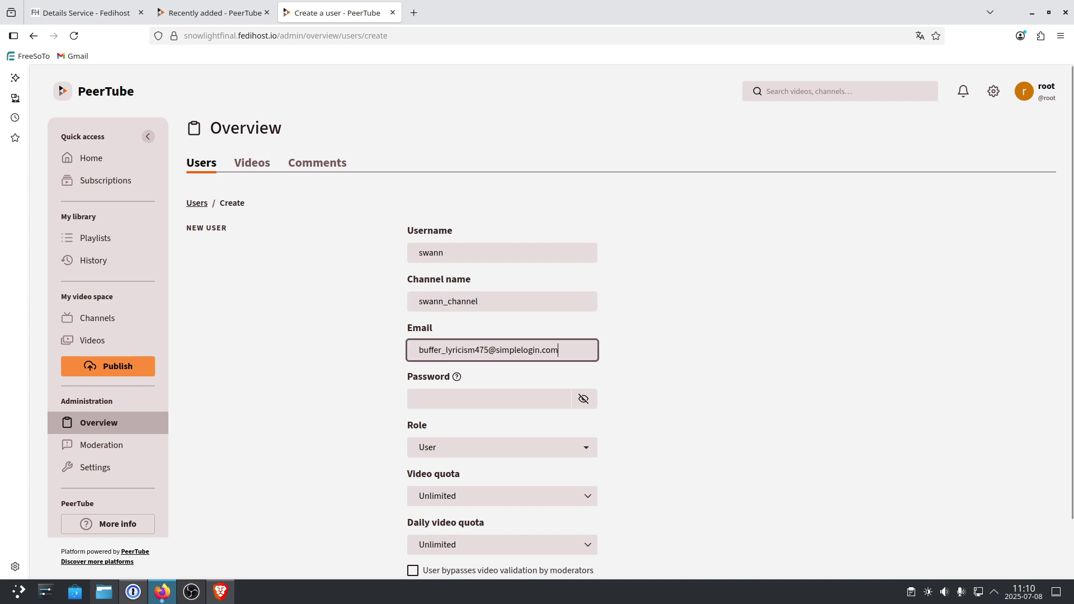
key("Tab")
key("ctrl+v")
left_click(709, 369)
scroll(651, 422, "down", 3)
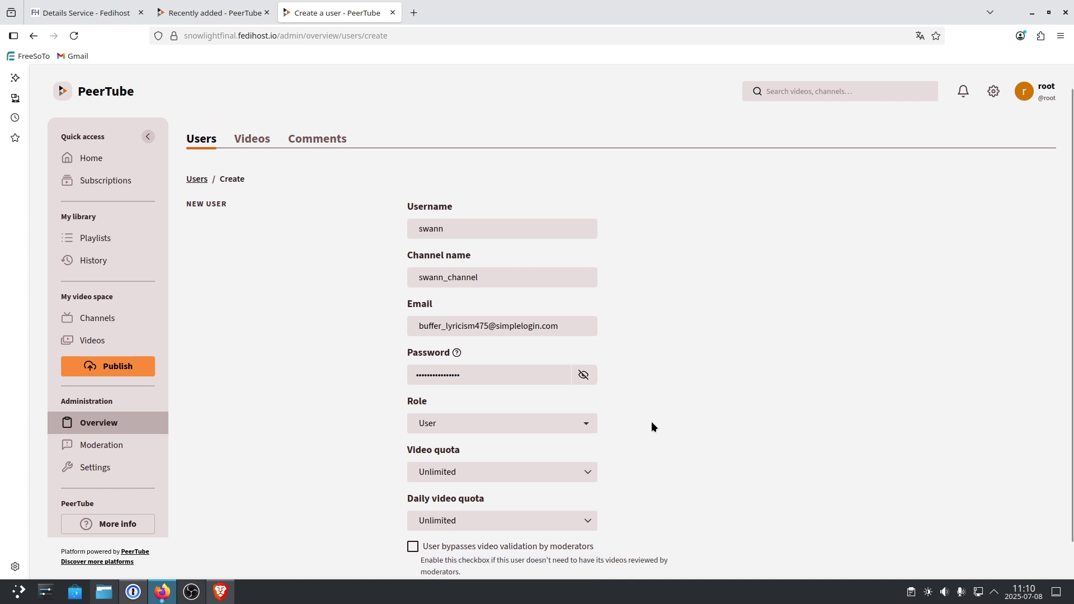
left_click(448, 556)
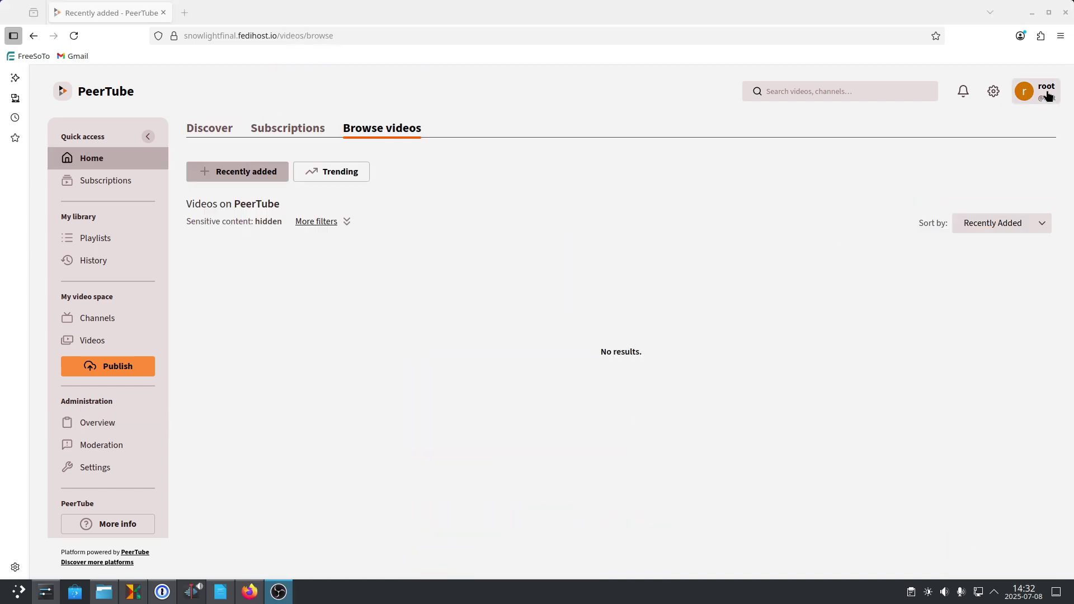
Step: Log out of root and fill the login form with username 'swann' and the saved password
left_click(1048, 95)
left_click(993, 186)
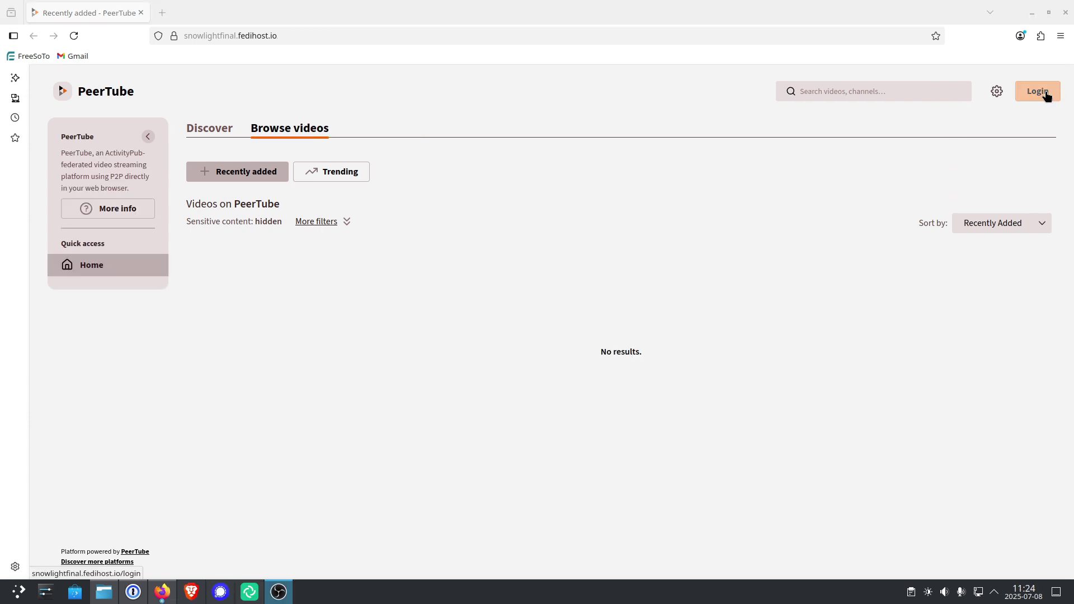
left_click(1044, 95)
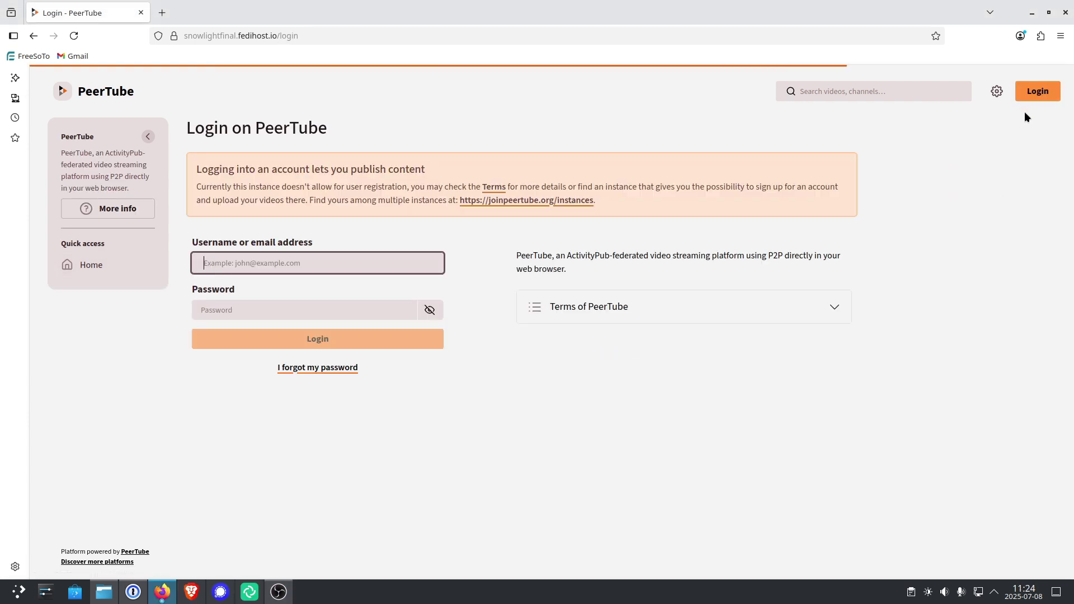
type("swann")
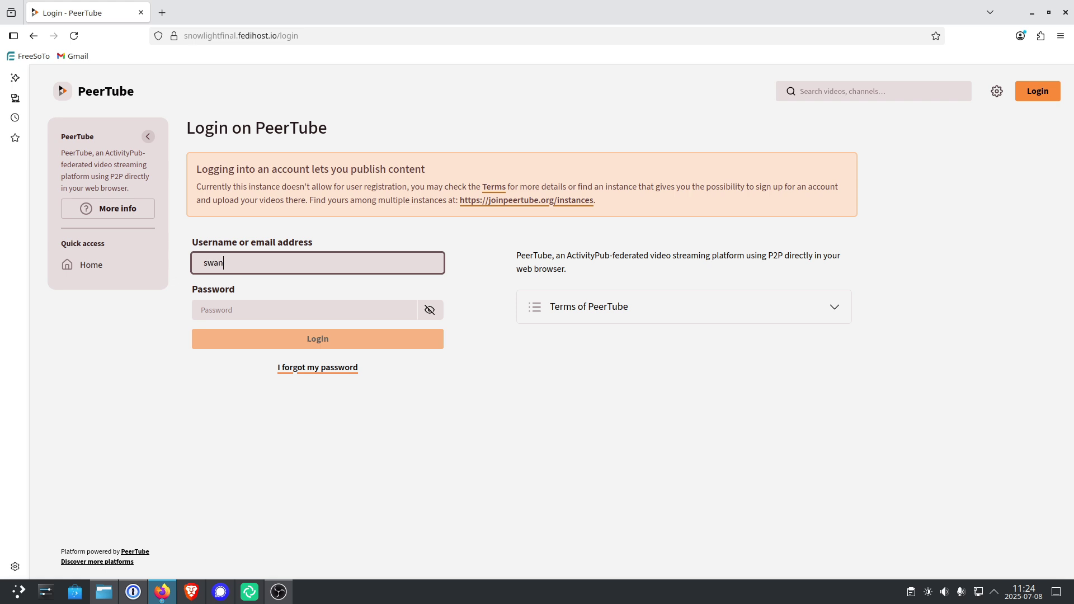
left_click(133, 592)
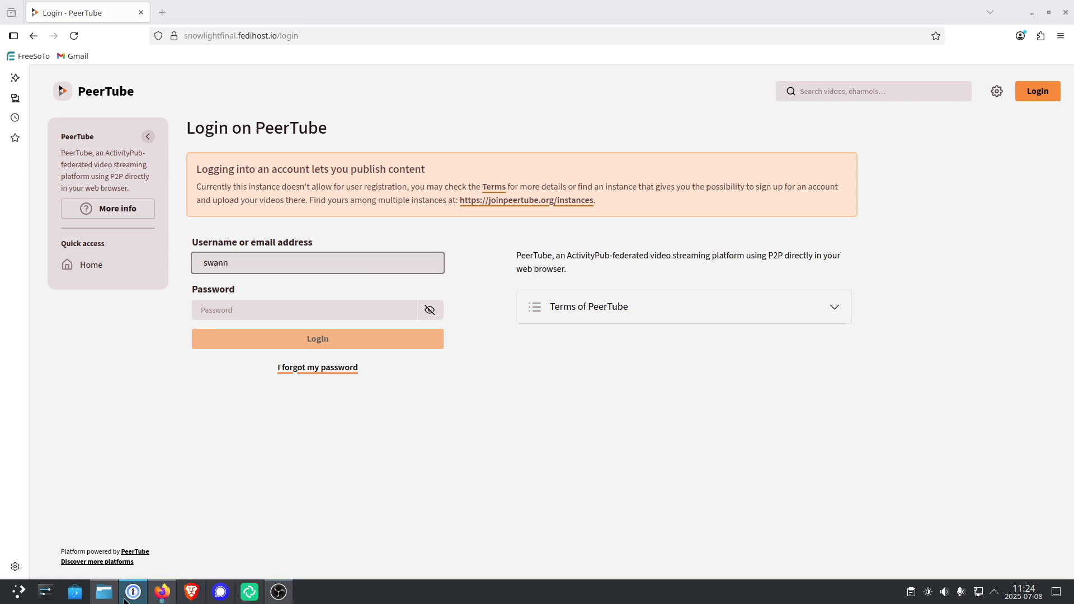
left_click(290, 311)
key("ctrl+v")
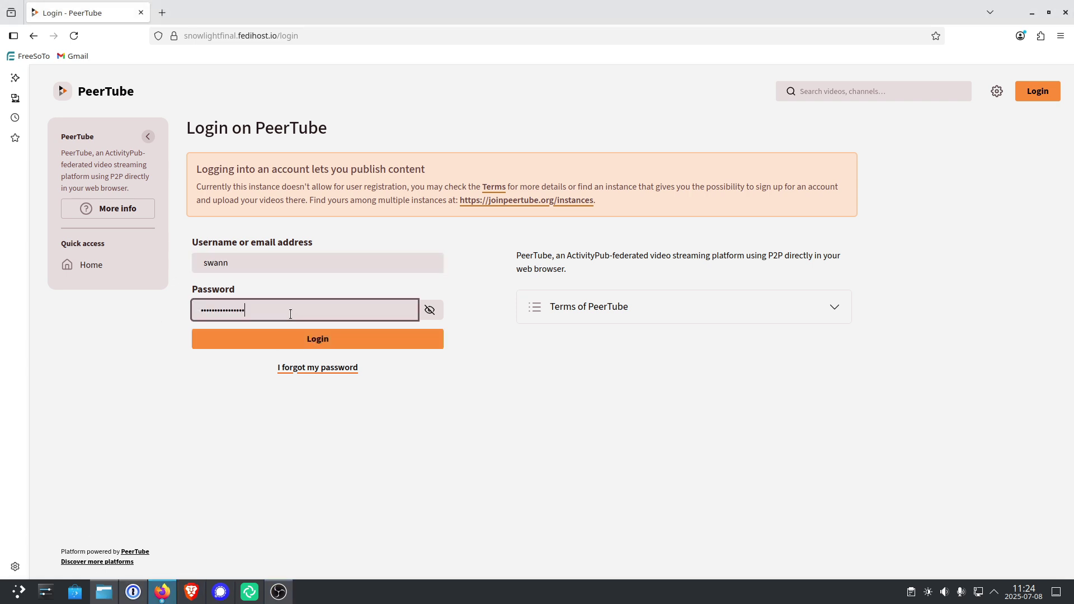
Step: Sign in as swann and permanently dismiss the welcome prompt
left_click(280, 350)
left_click(526, 456)
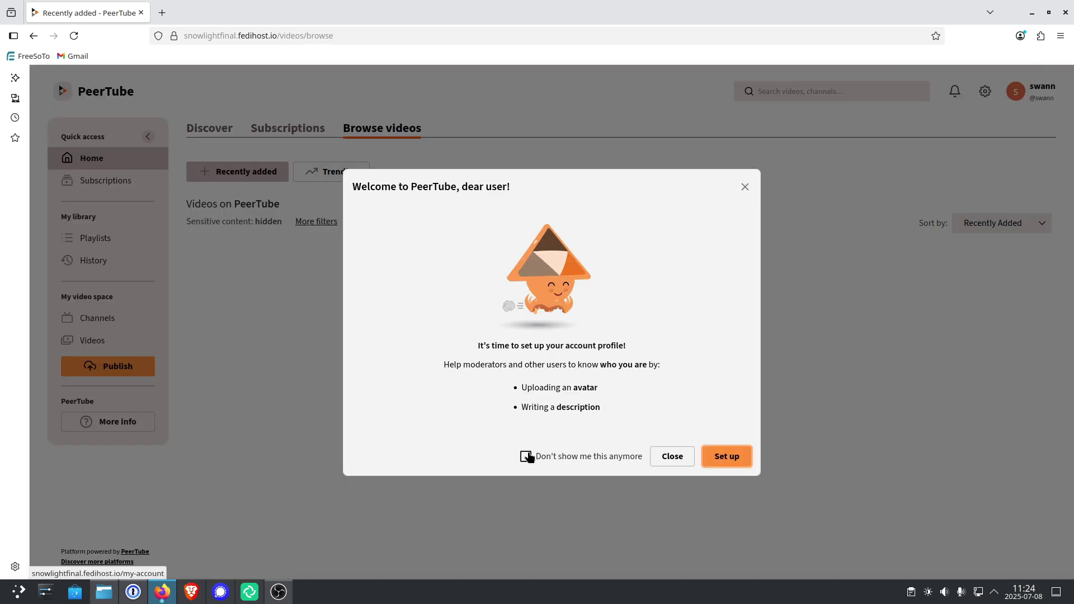
left_click(665, 456)
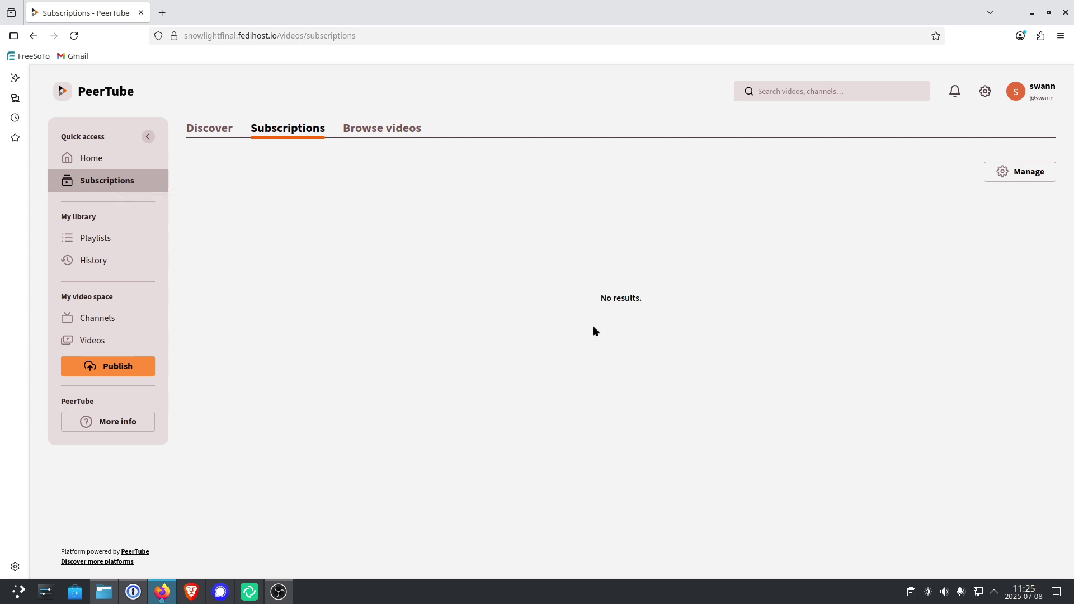
Step: Copy the account handle from swann's public profile
left_click(1027, 92)
left_click(995, 121)
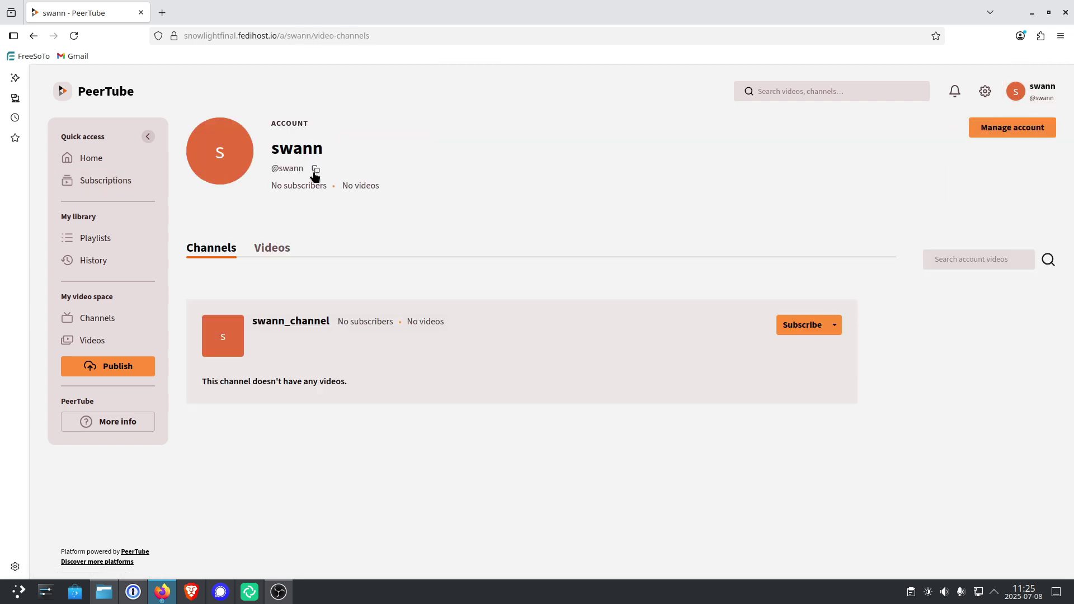
left_click(313, 174)
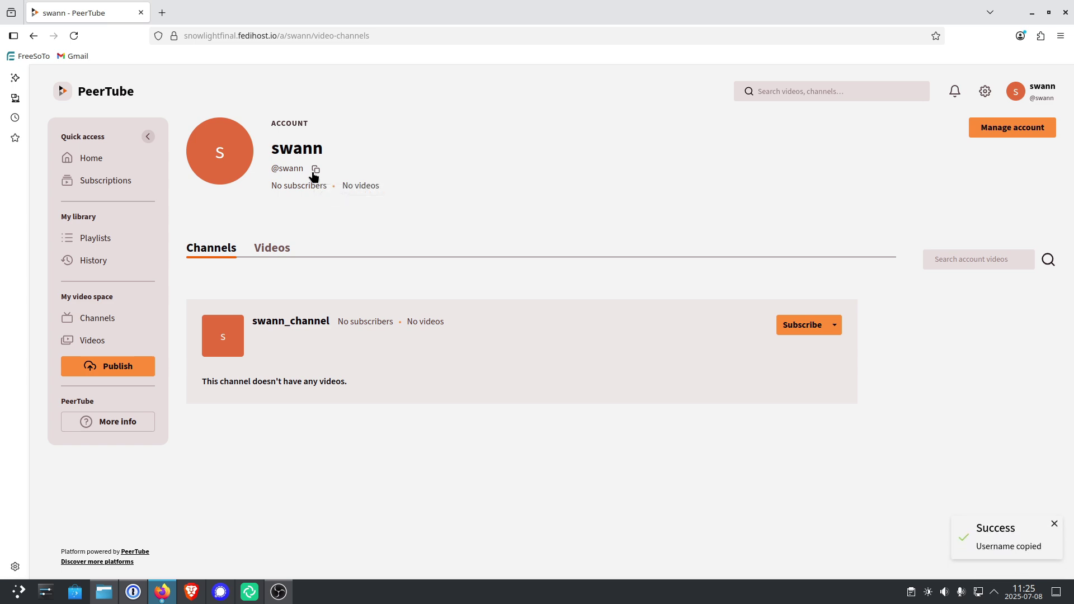
Step: Open tilvids.com in a new tab and go to The Linux Experiment channel
left_click(162, 14)
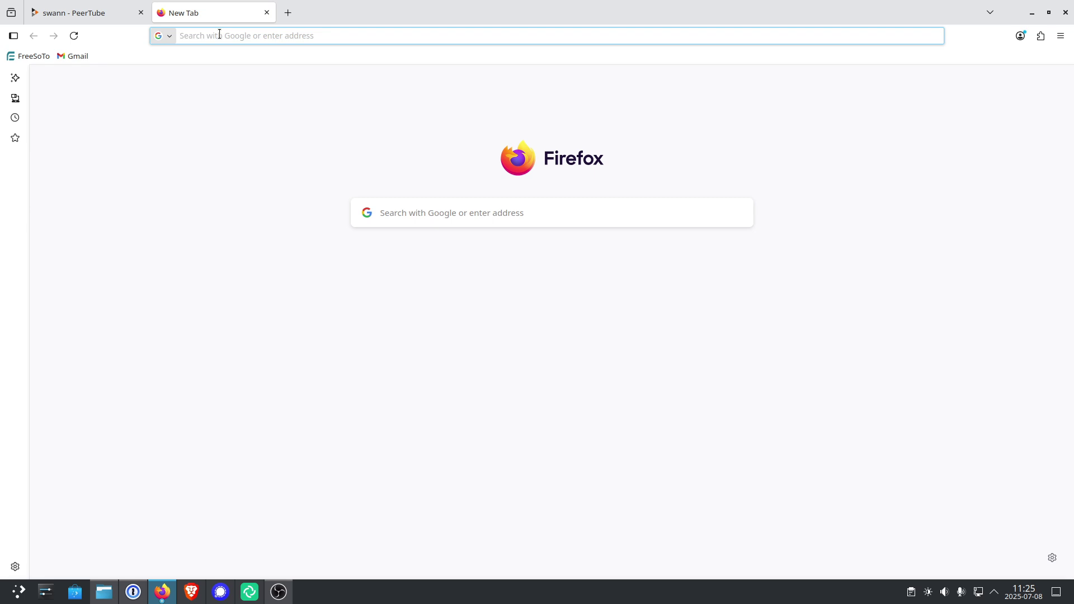
type("tilvids.com")
key("Return")
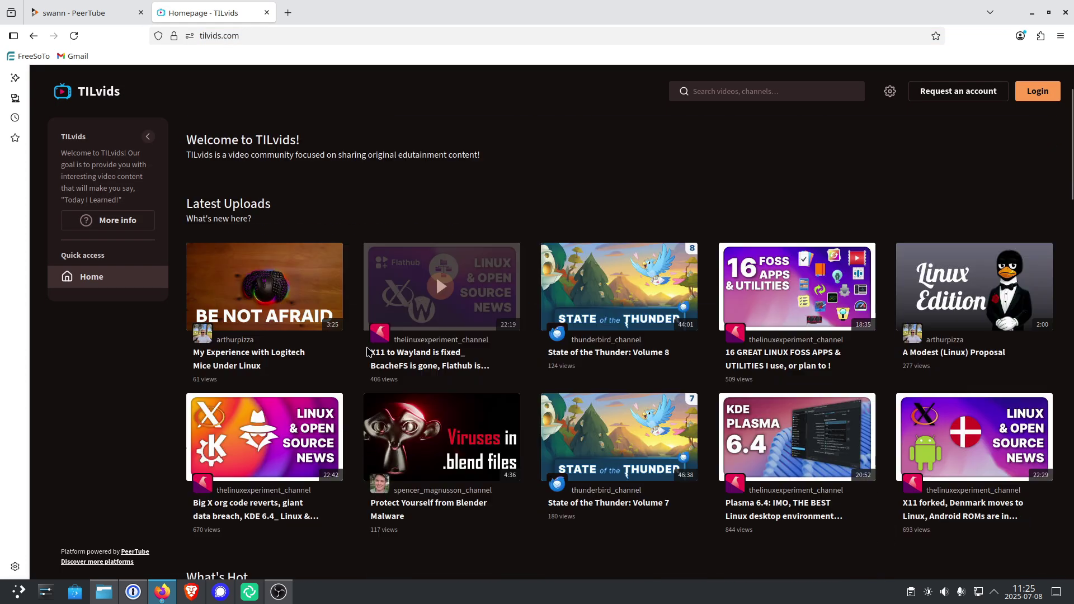
scroll(368, 351, "down", 1)
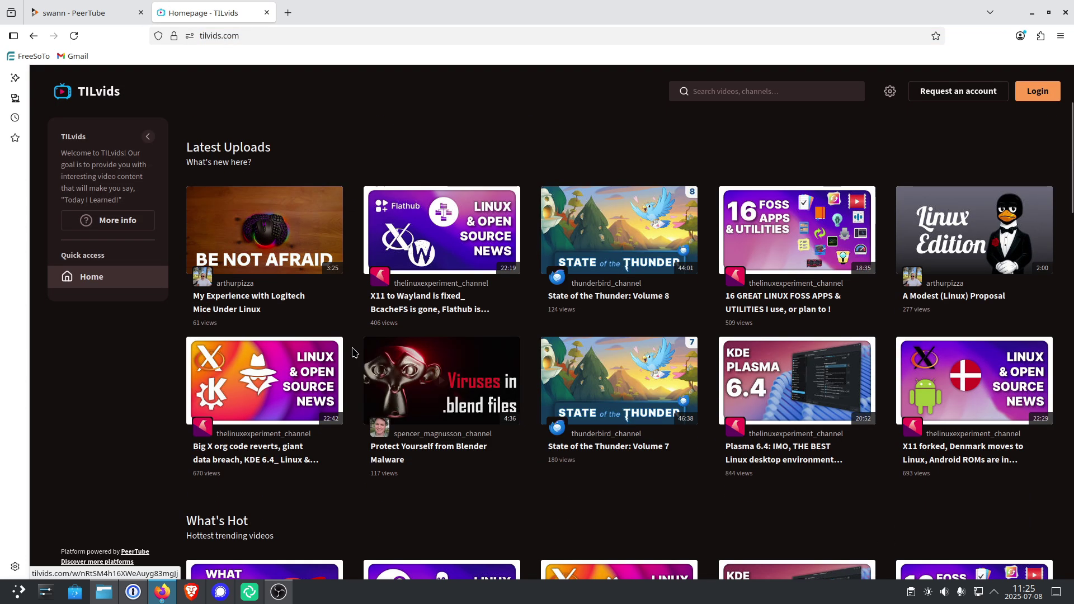
left_click(251, 434)
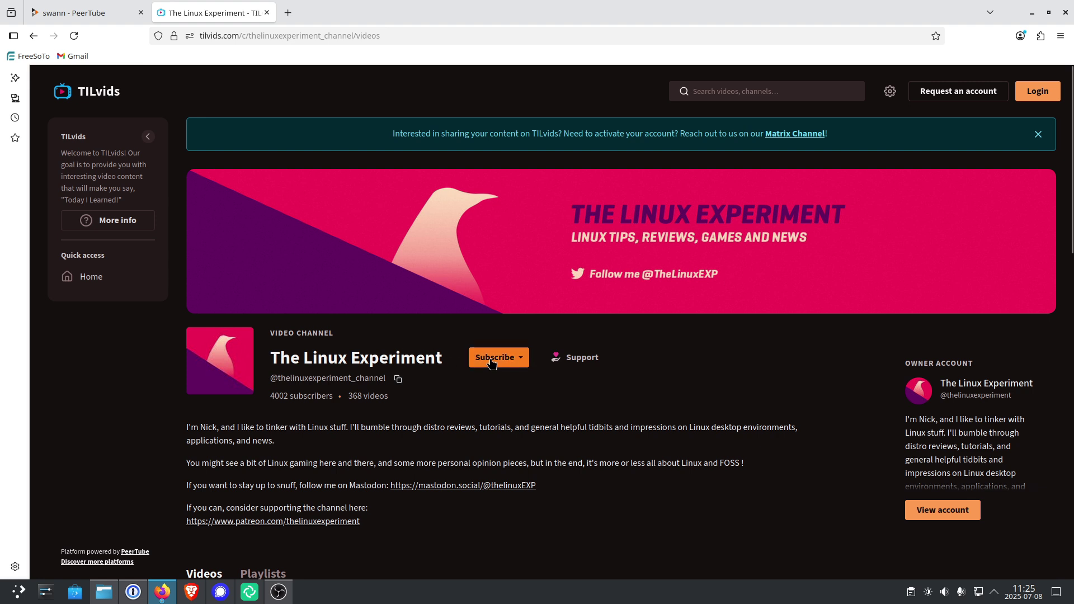
Step: Remote-subscribe to the channel using the pasted PeerTube account handle
left_click(492, 361)
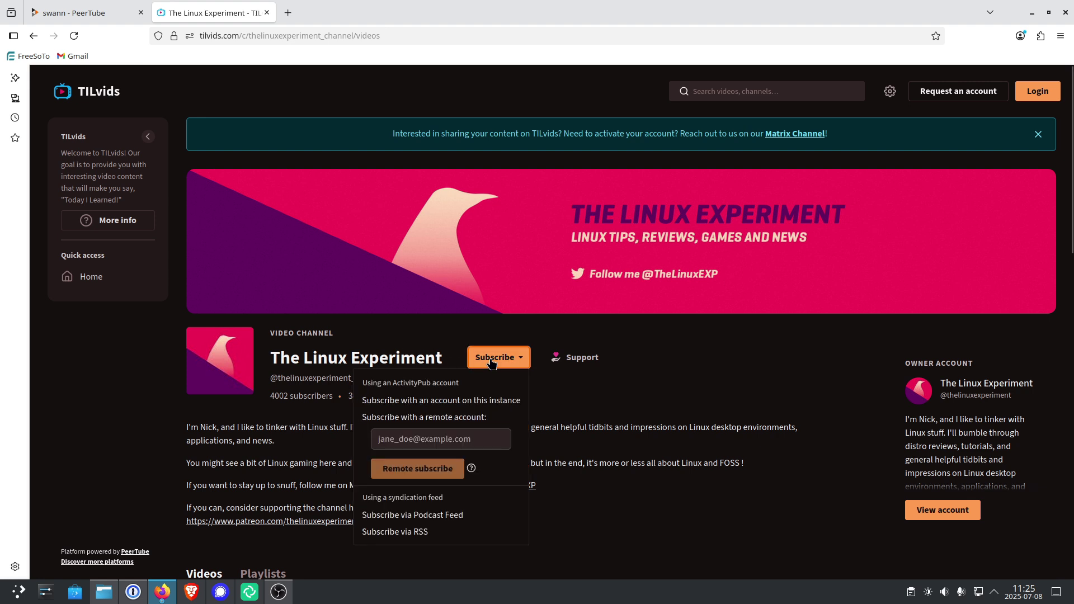
double_click(374, 418)
left_click_drag(416, 419, 498, 419)
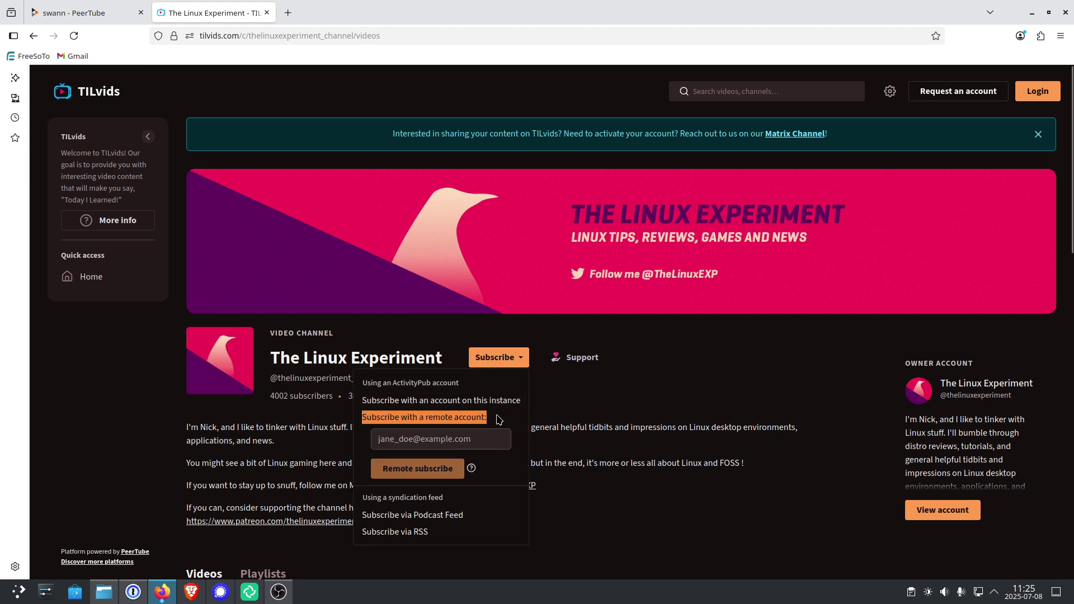
left_click(383, 442)
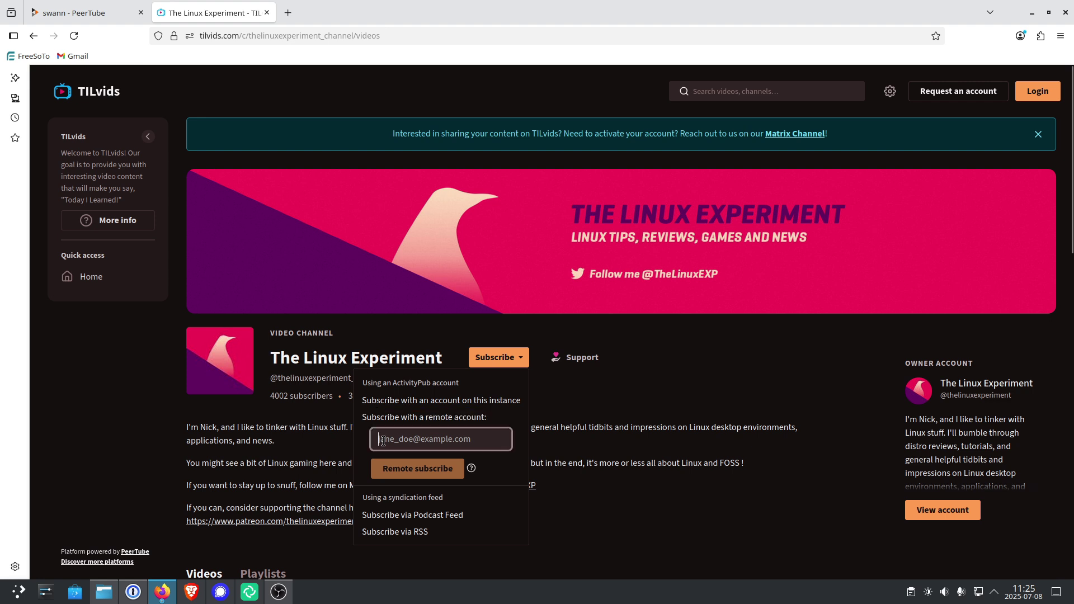
key("ctrl+v")
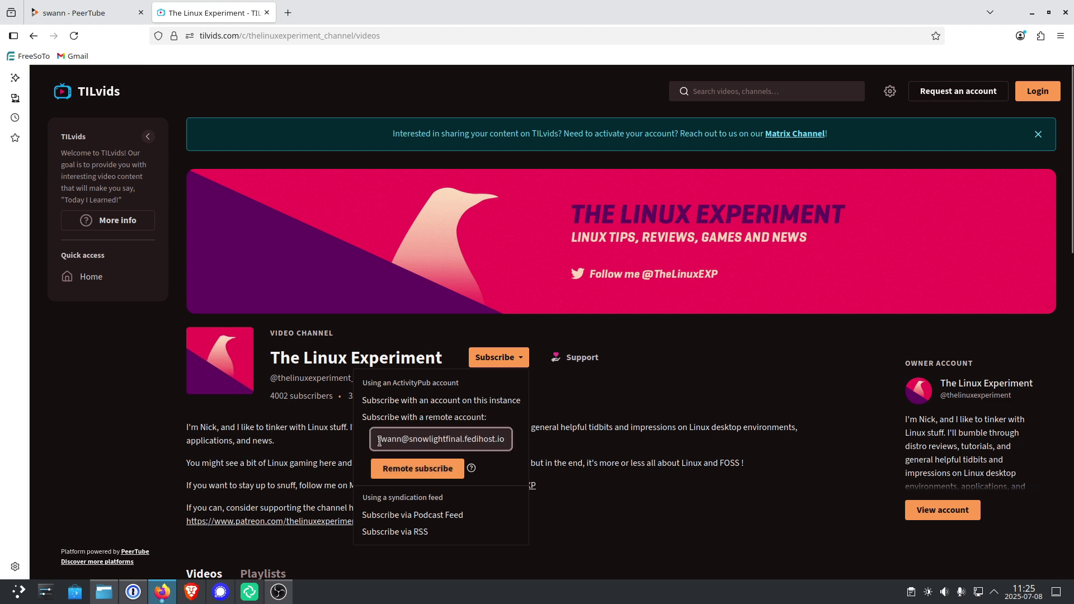
left_click_drag(379, 441, 506, 440)
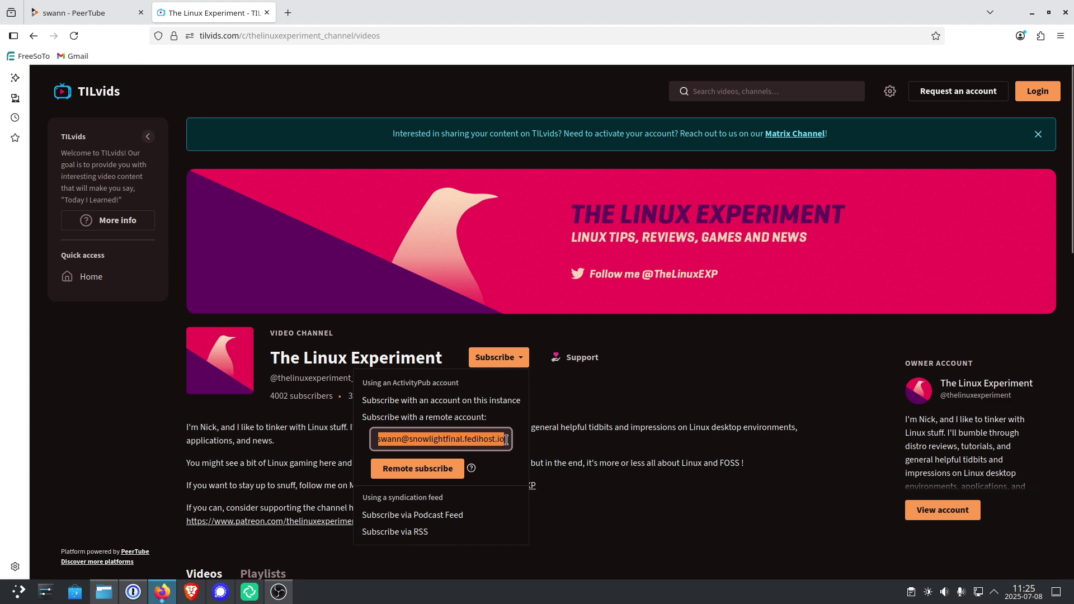
left_click(419, 470)
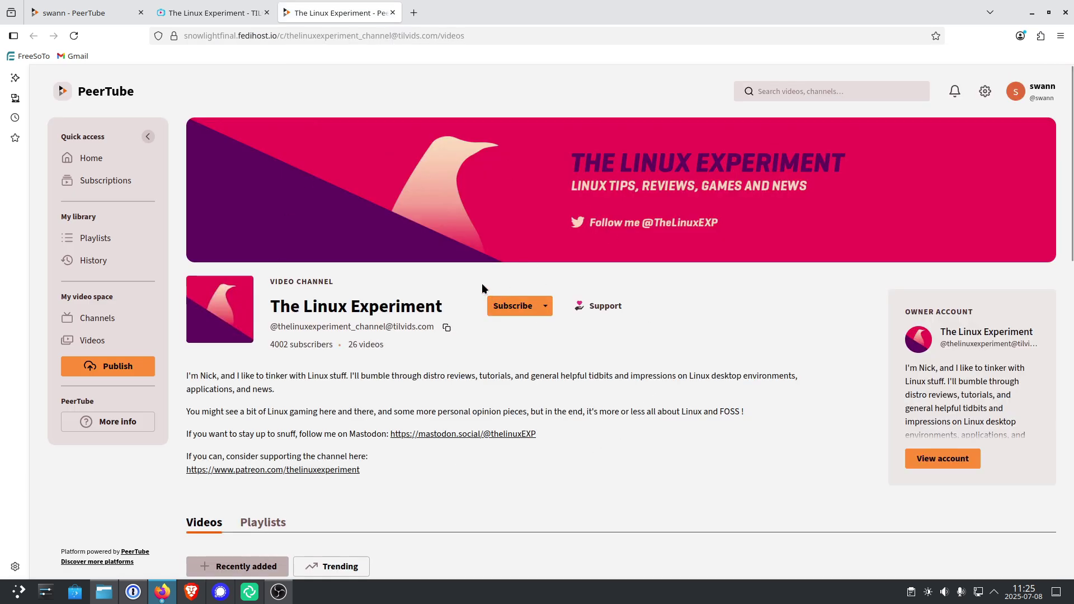
Step: Subscribe to The Linux Experiment from its channel page on the new instance
left_click(503, 307)
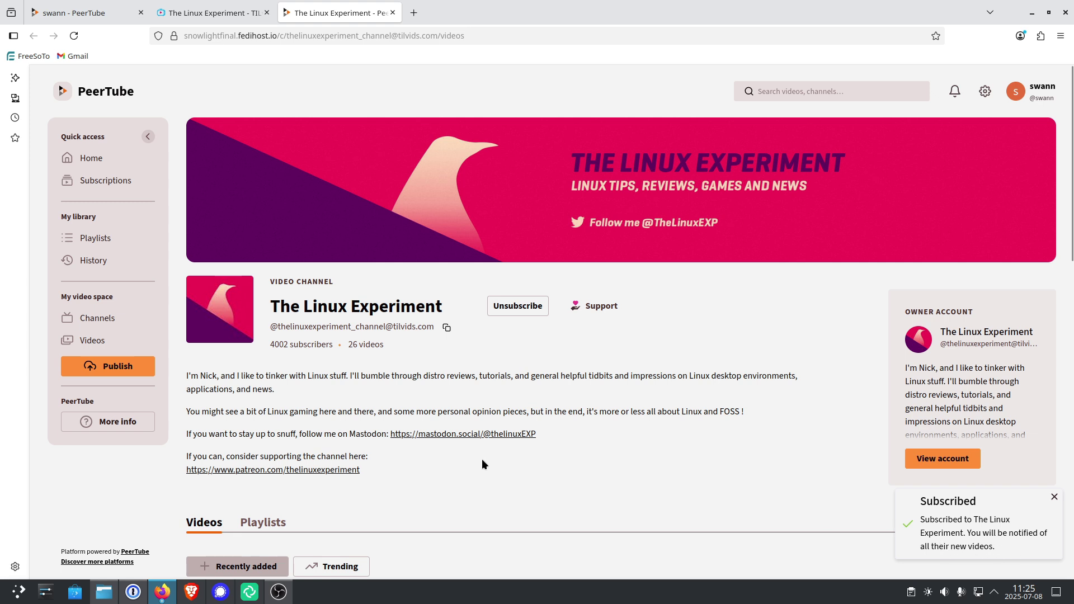
Step: Open the newest 'X11 to Wayland is fixed' video from Subscriptions and like it
left_click(112, 184)
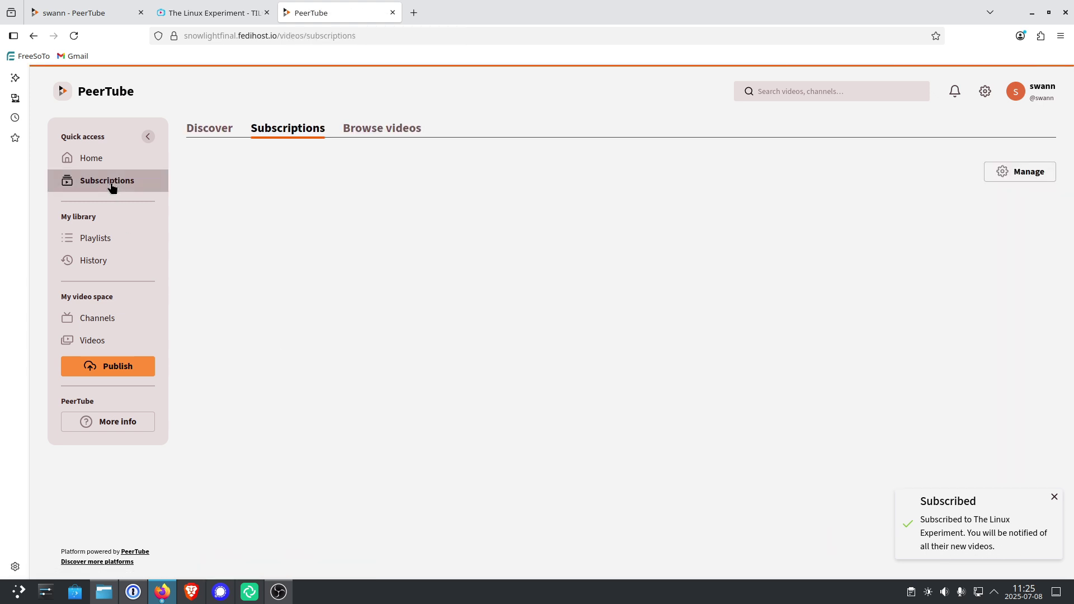
scroll(557, 269, "down", 12)
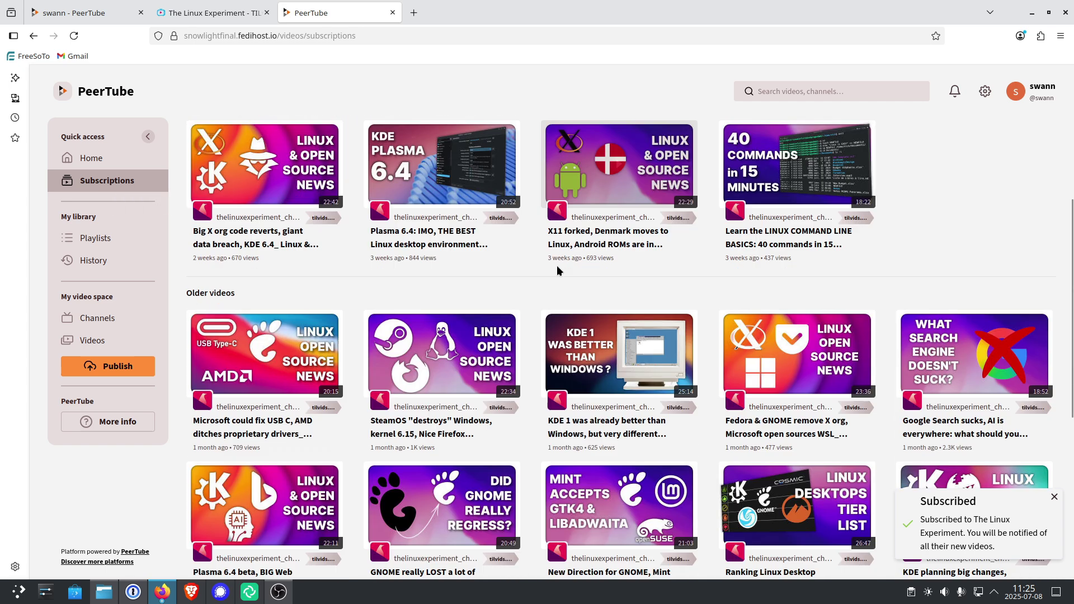
scroll(532, 304, "up", 12)
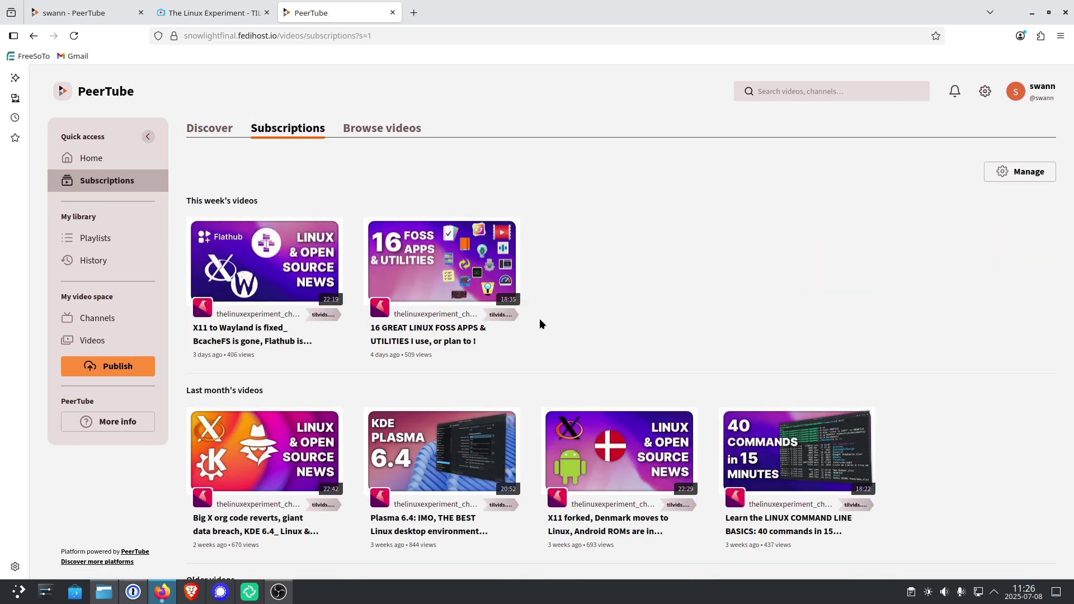
left_click(238, 343)
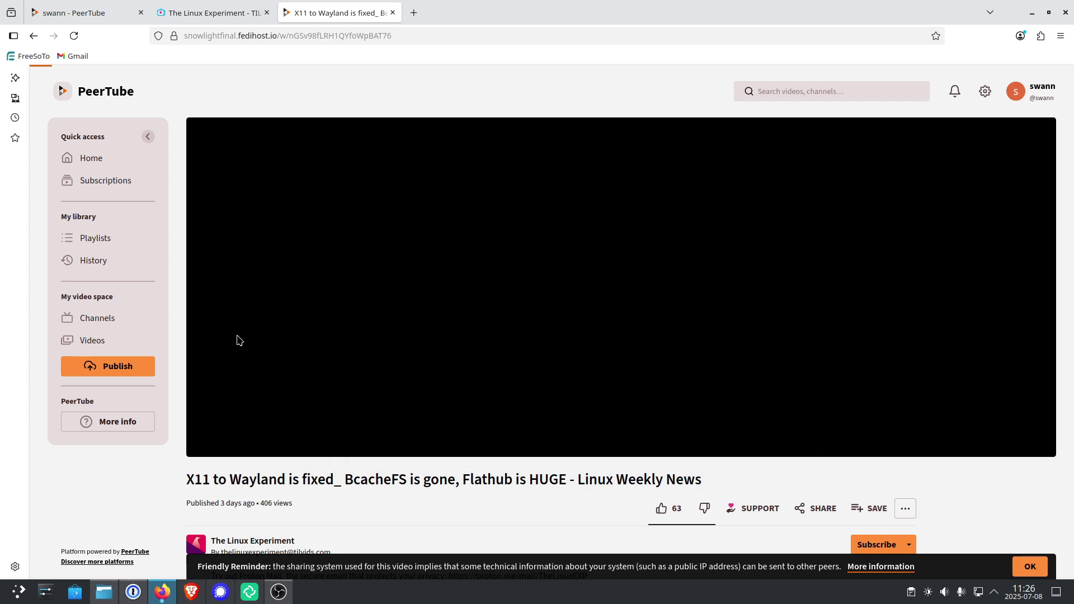
scroll(454, 343, "down", 3)
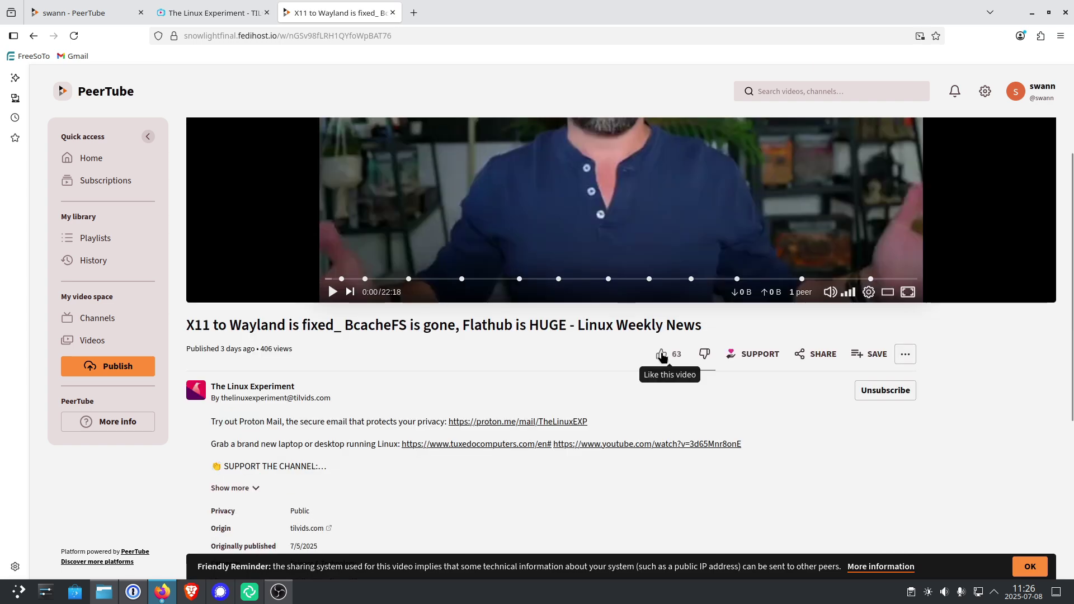
left_click(660, 354)
Step: Write the comment 'this is a great video, thank you' under the video
scroll(320, 353, "down", 5)
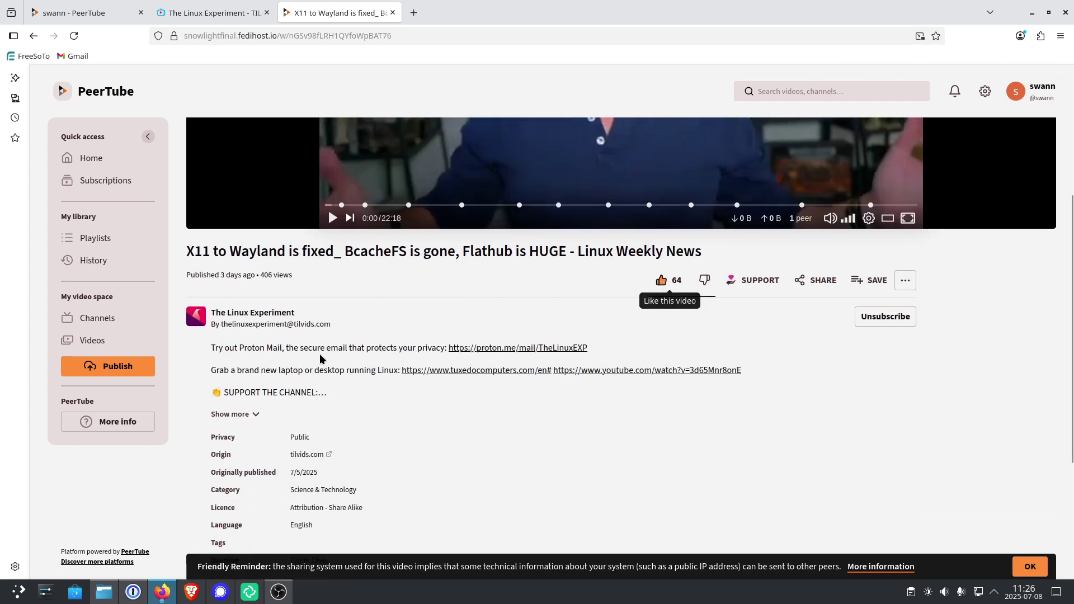
left_click(282, 415)
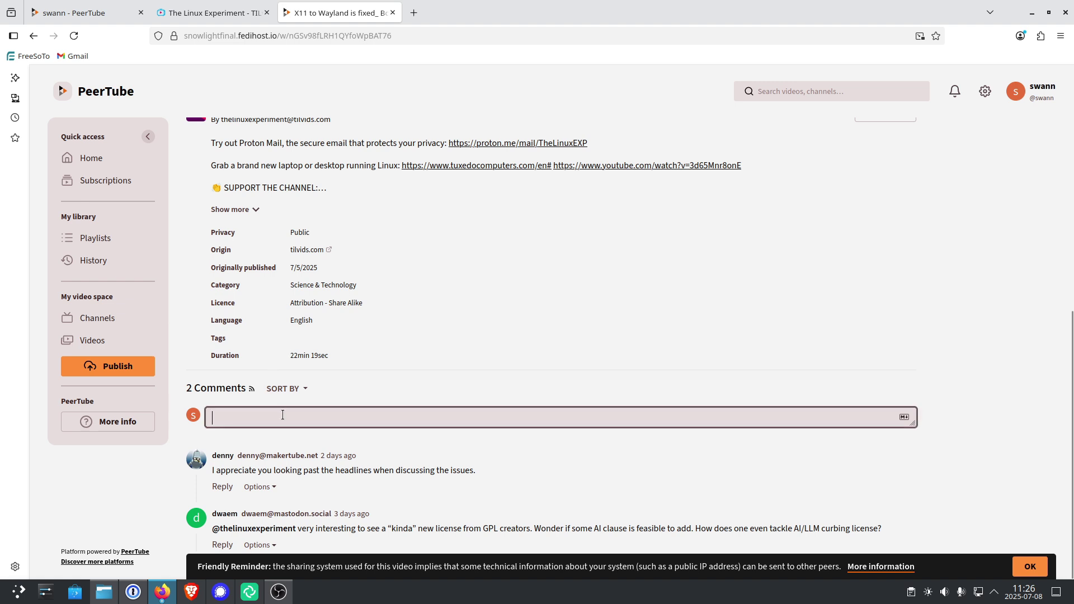
type("this is a gr")
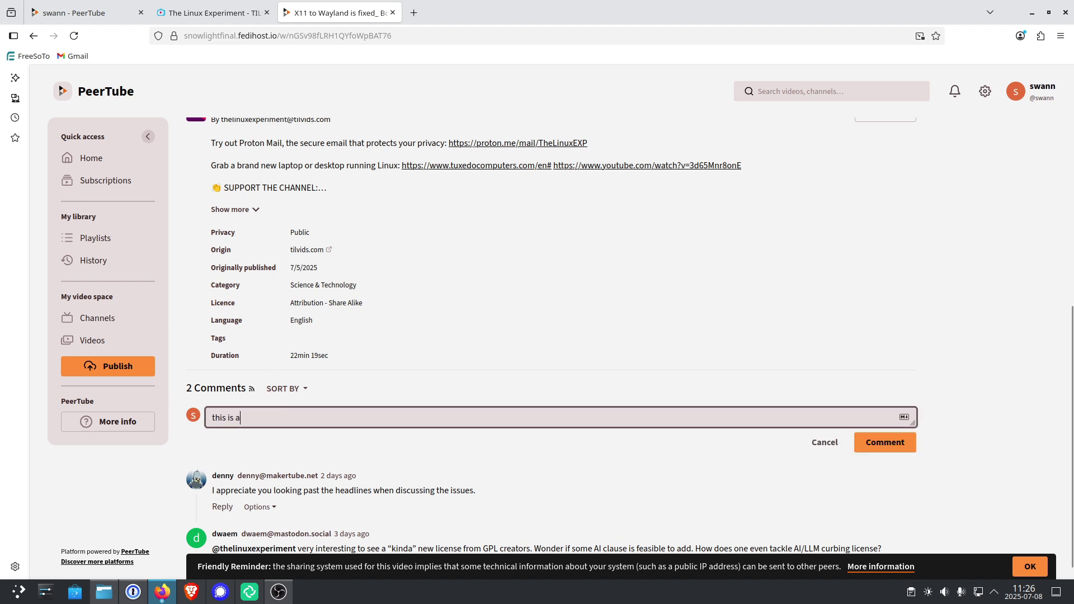
type("eat video, thank you")
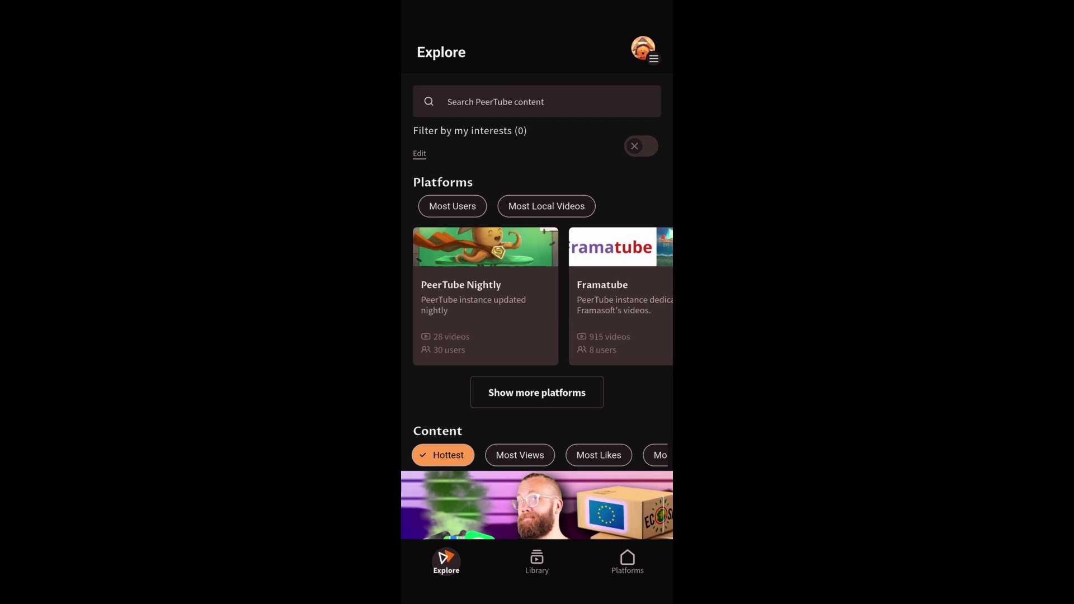
Step: Add an account for snowlightfinal.fedihost.io in the PeerTube app and confirm platform access
left_click(643, 49)
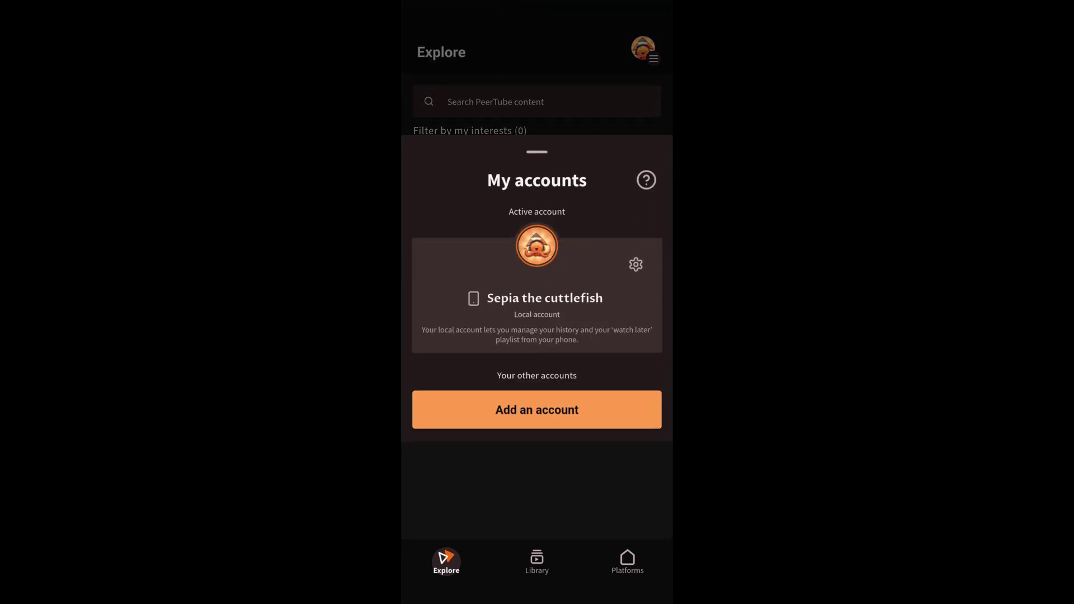
left_click(537, 410)
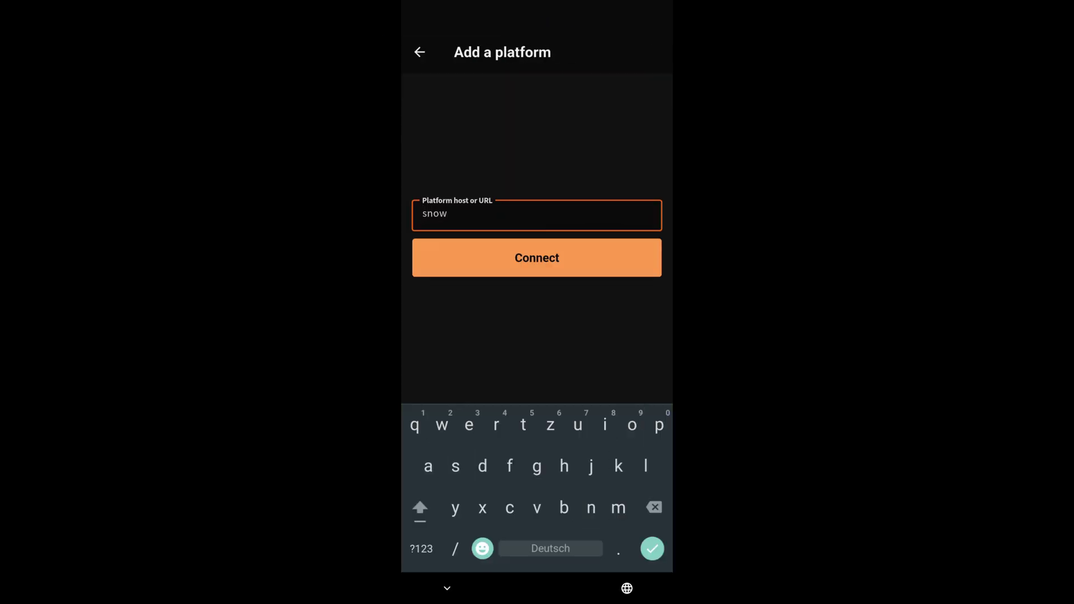
type("lightfinal.fedihost.io")
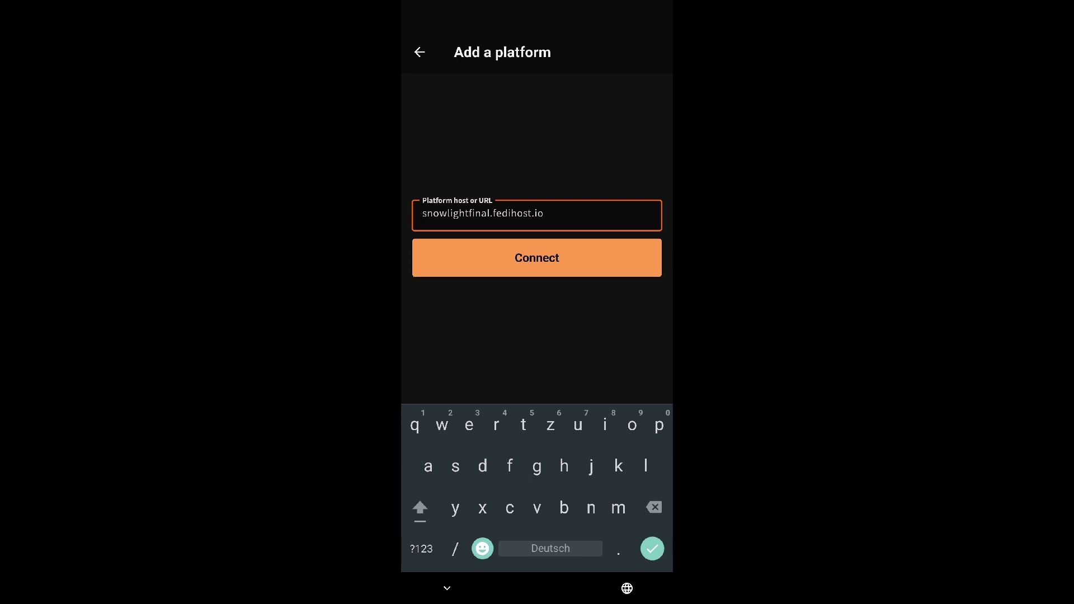
left_click(537, 257)
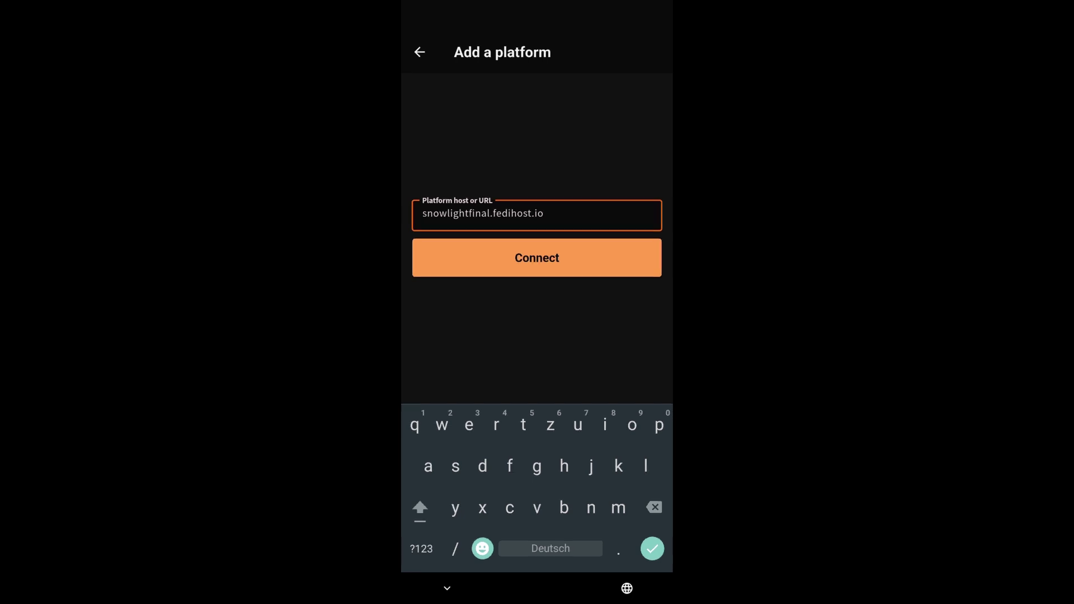
left_click(602, 359)
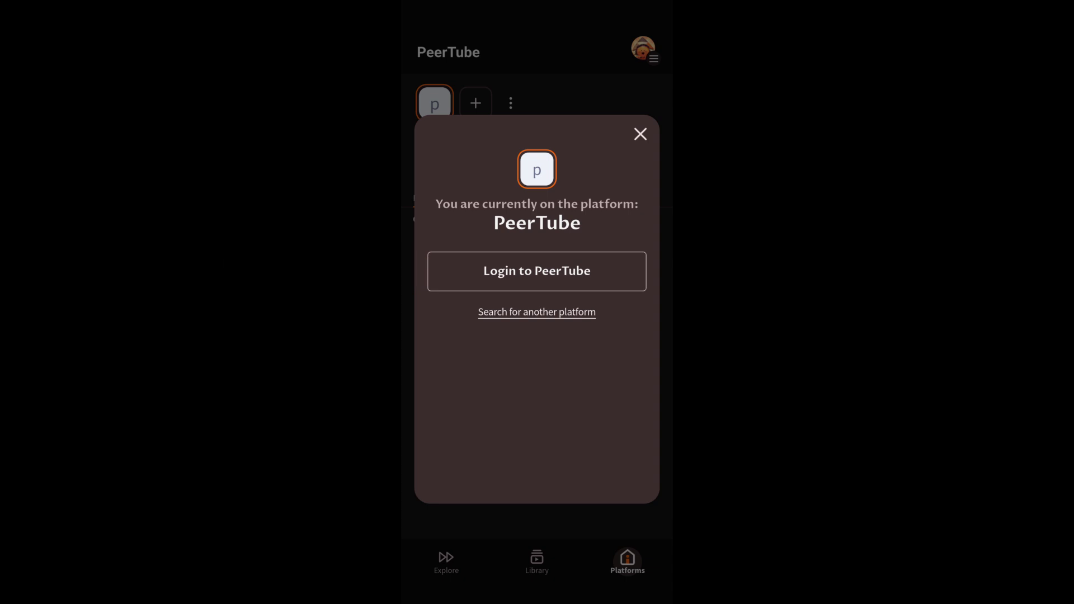
Step: Log in to the PeerTube platform with the new user's username and password
left_click(537, 271)
left_click(537, 300)
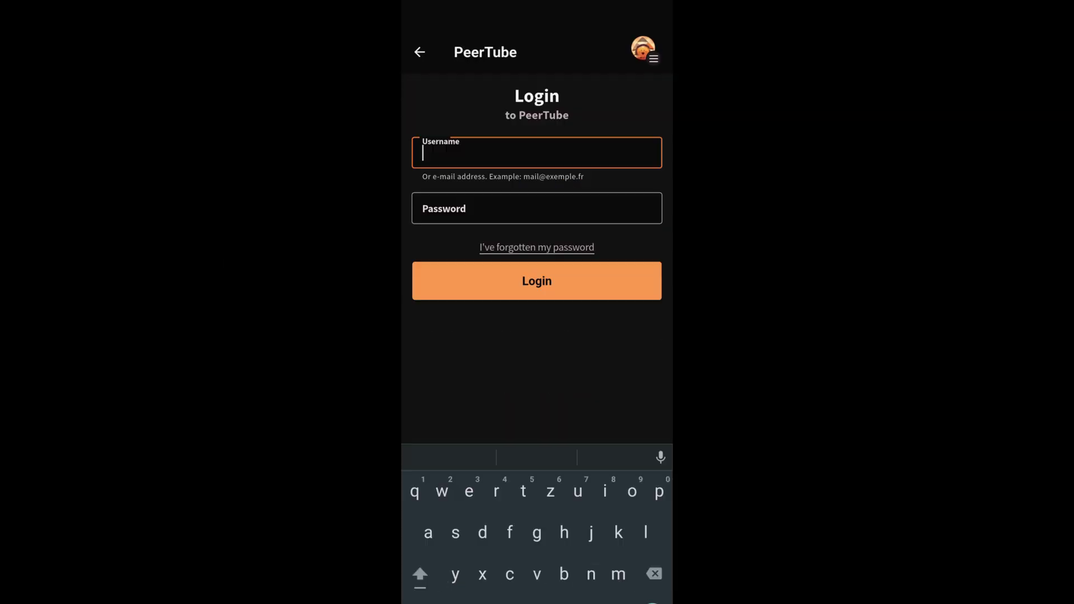
type("swann")
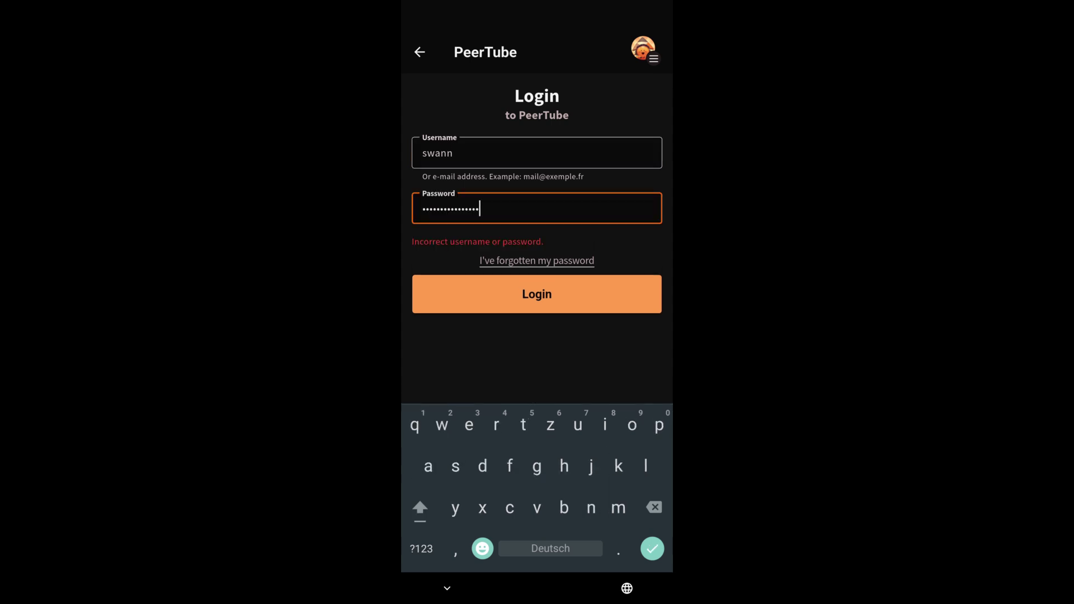
key("Return")
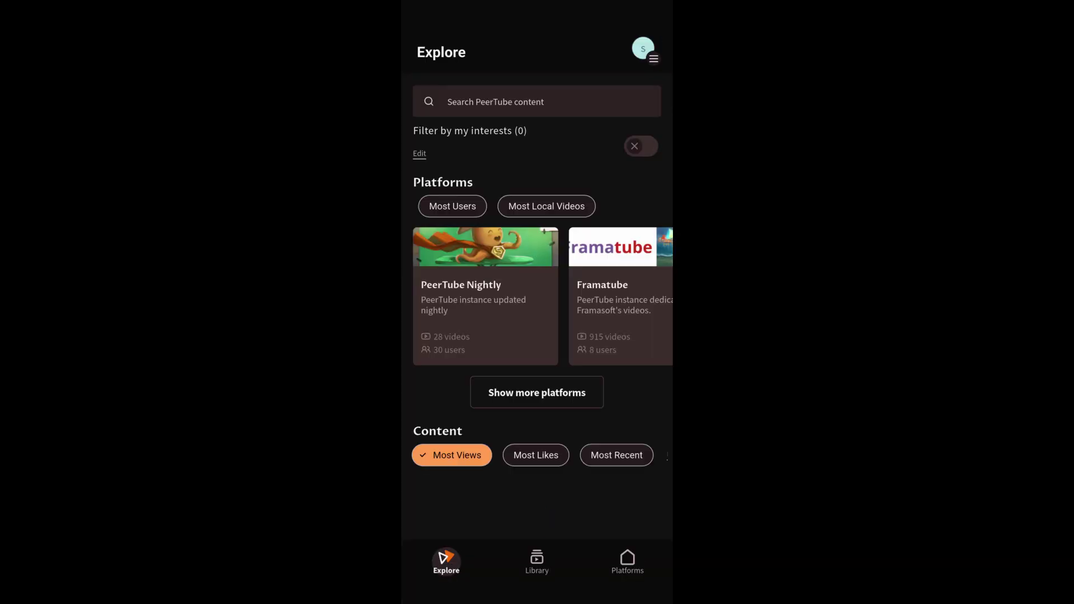
Step: Browse the Library to find The Linux Experiment subscription and its videos
left_click(536, 562)
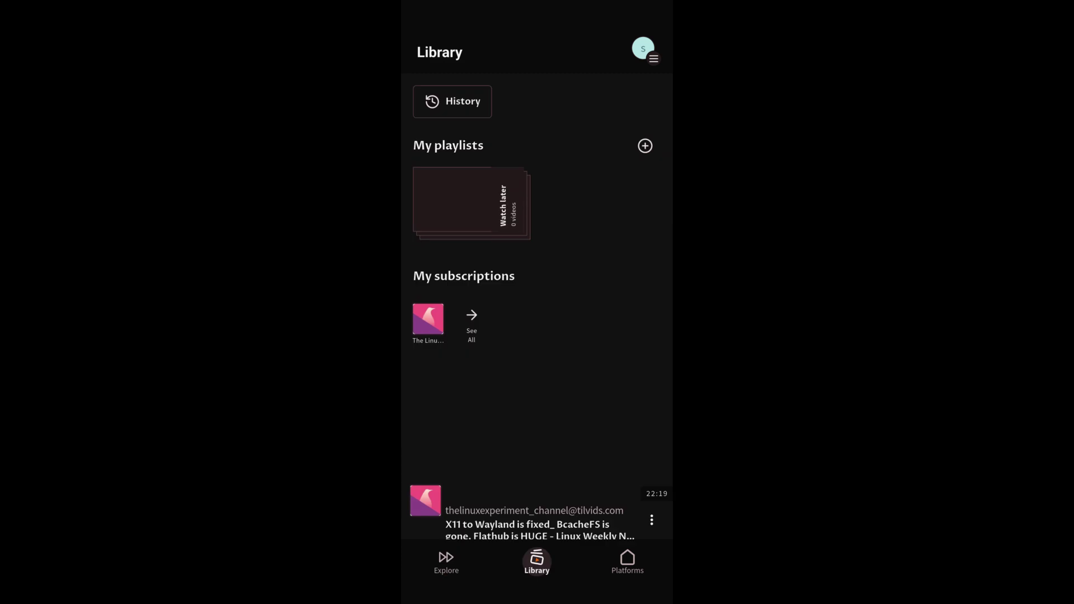
scroll(537, 314, "down", 3)
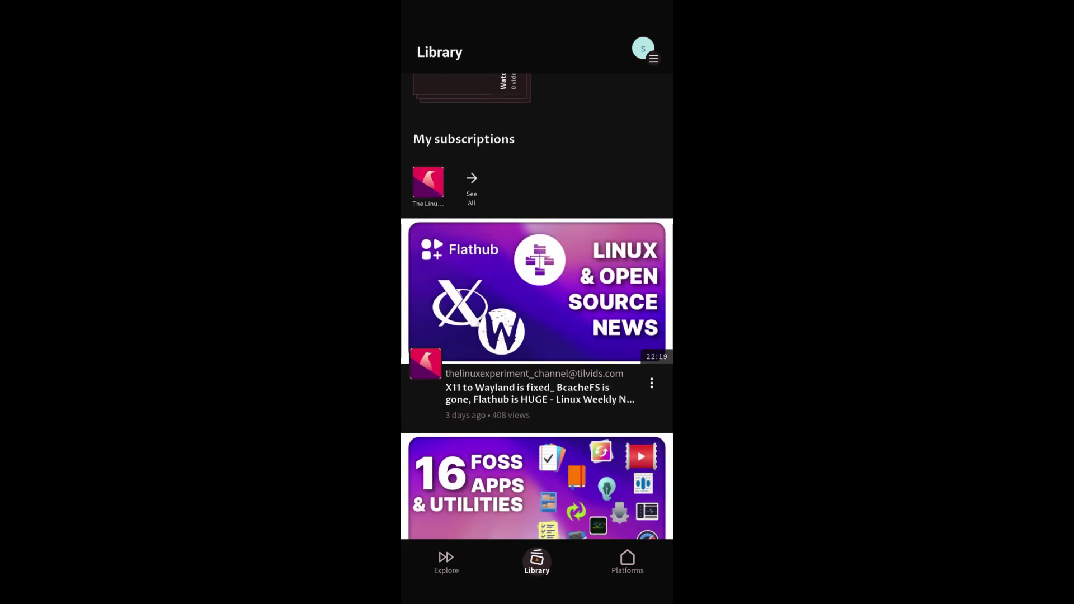
scroll(537, 308, "down", 5)
scroll(537, 308, "up", 6)
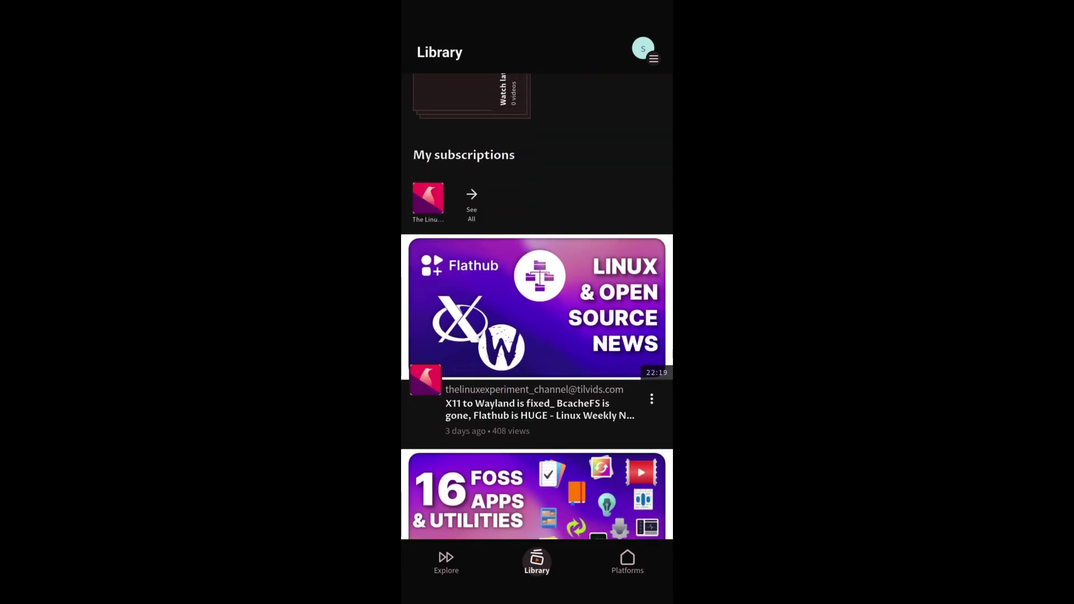